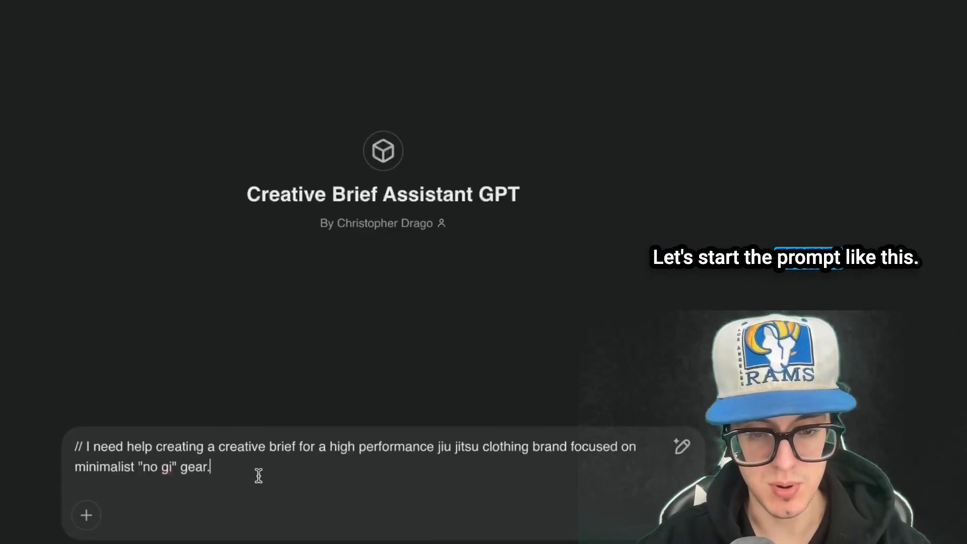
{"action": "double_click", "coordinate": [88, 448]}
{"action": "left_click_drag", "start_coordinate": [91, 450], "coordinate": [463, 468]}
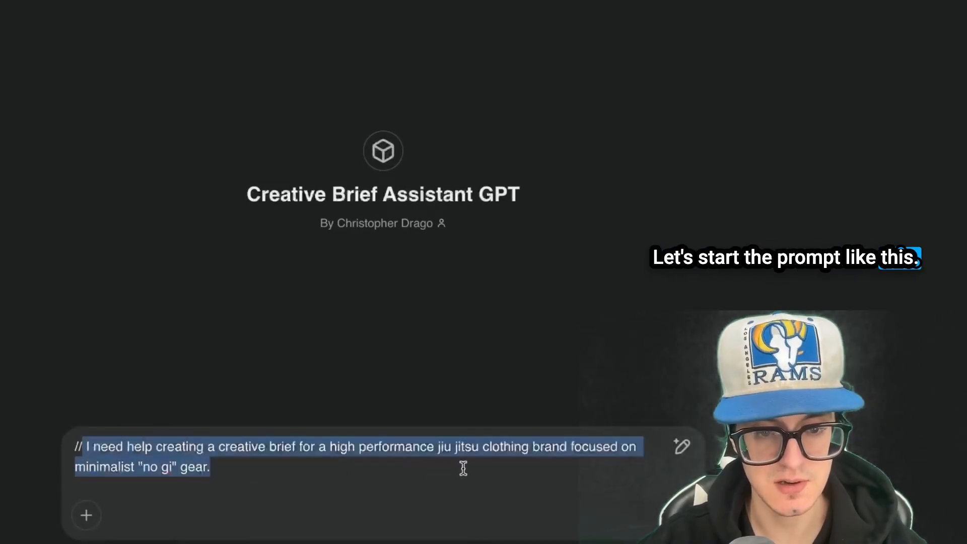
{"action": "left_click", "coordinate": [463, 468]}
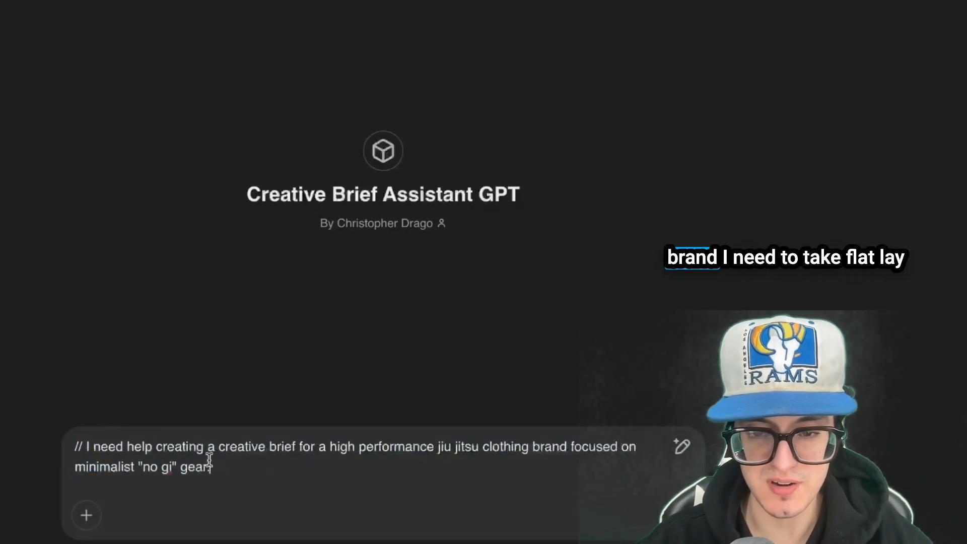
- Add a new line to the prompt reading "// I need to take flat lay photos of two garments:"
{"action": "key", "text": "shift+Return"}
{"action": "type", "text": "// I need to "}
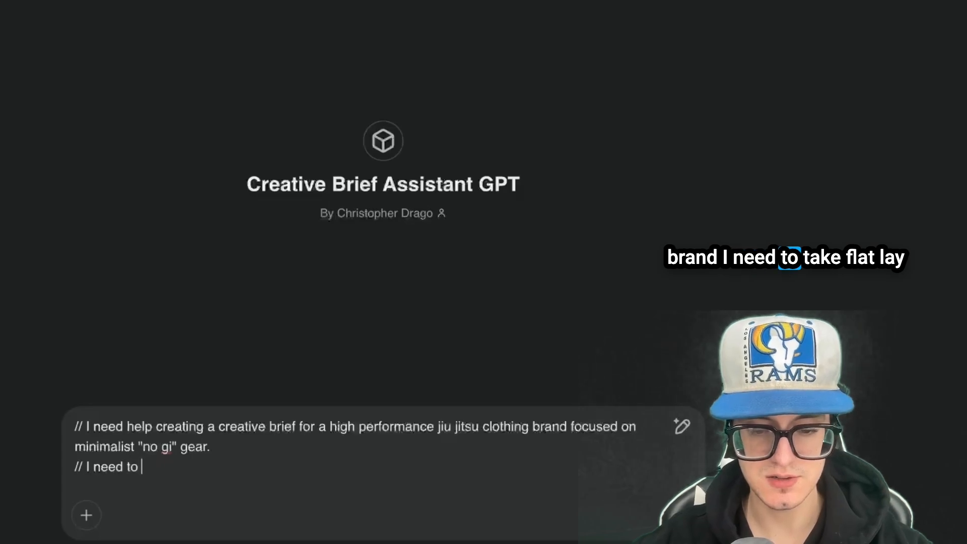
{"action": "type", "text": "take flat lay p"}
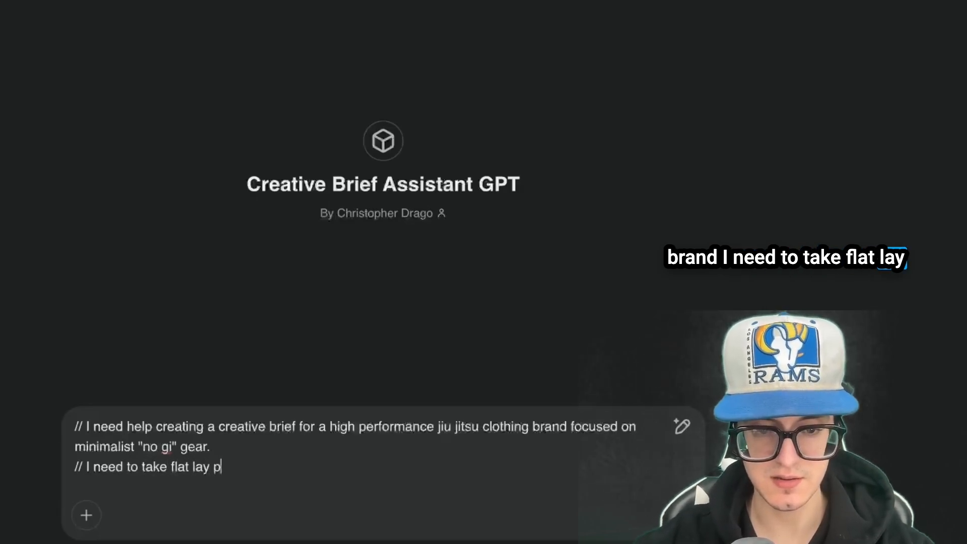
{"action": "type", "text": "hotos of two g"}
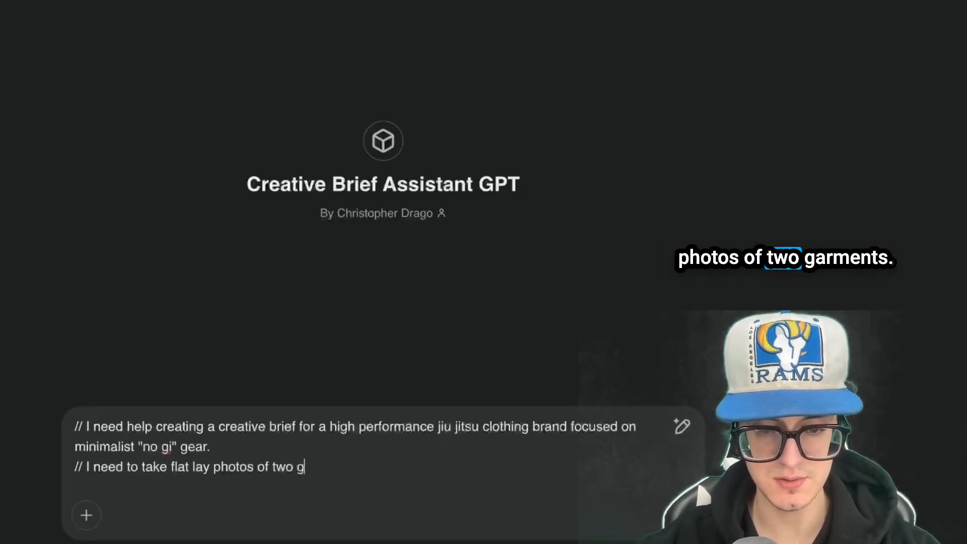
{"action": "type", "text": "arments:"}
- List the two garments on separate dashed lines as "Jiu Jitsu rash-guard" and "Jiu Jitsu competitive shorts"
{"action": "key", "text": "shift+Return"}
{"action": "type", "text": "- Jiu Jitsu rash-g"}
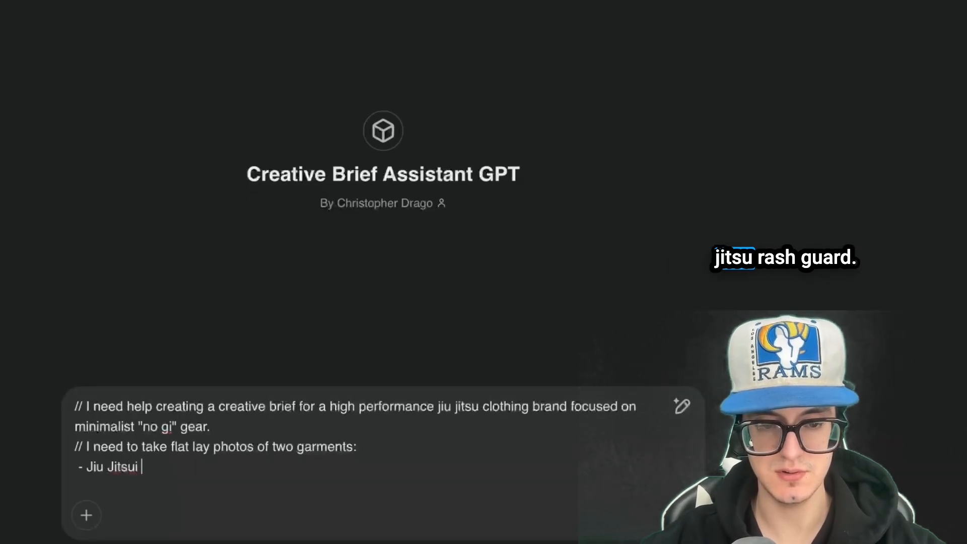
{"action": "type", "text": "uard"}
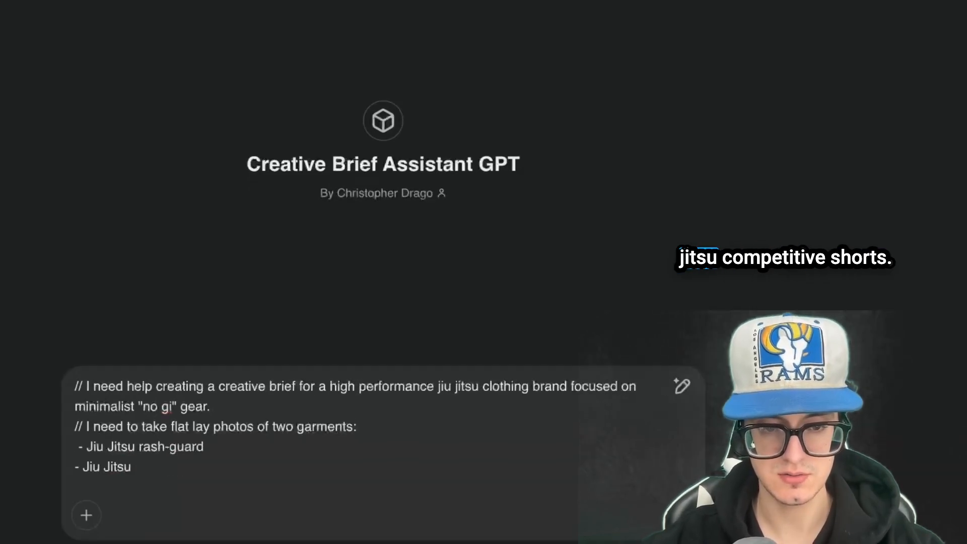
{"action": "type", "text": "competitive "}
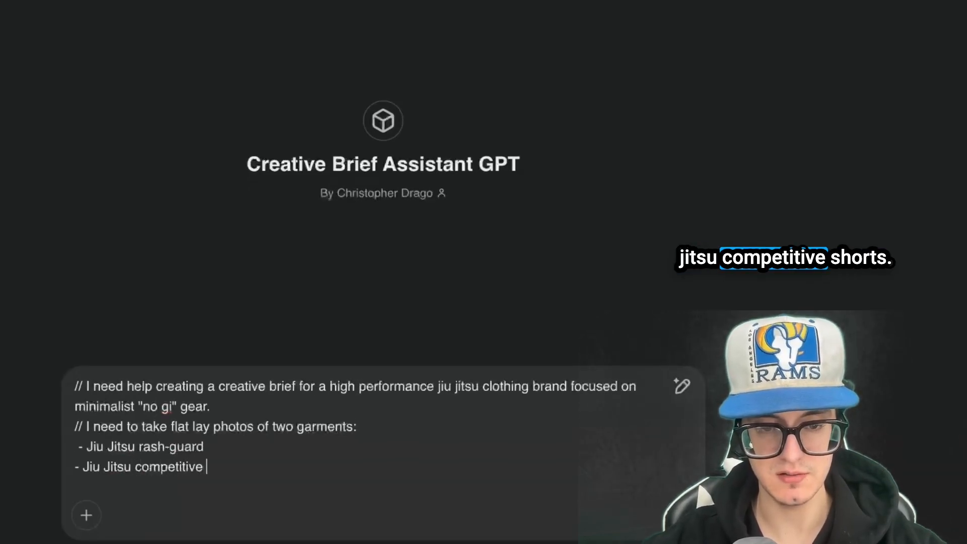
{"action": "type", "text": "shorts"}
- Add a new prompt line reading "// I also need to take photos of the garments on-model"
{"action": "key", "text": "shift+Return"}
{"action": "type", "text": "// I also nee"}
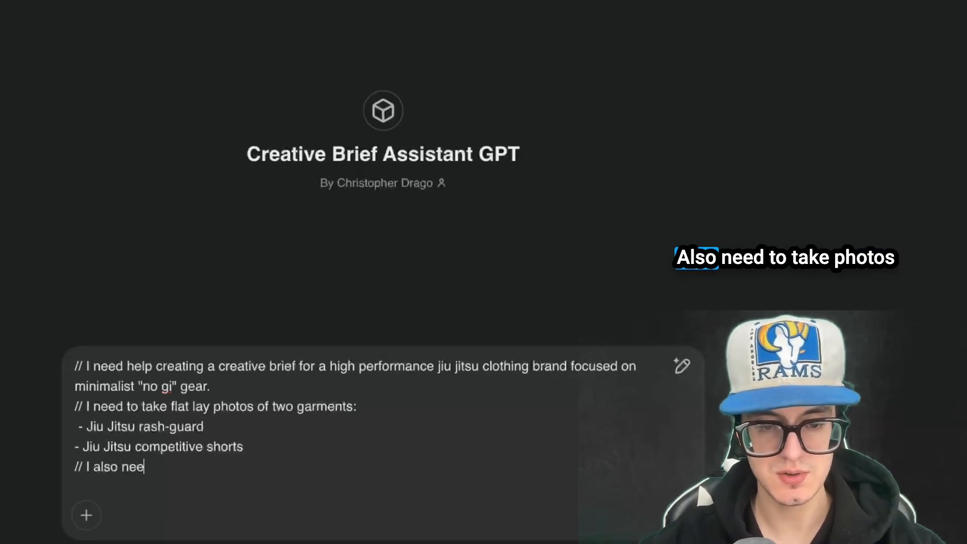
{"action": "type", "text": "d to take pho"}
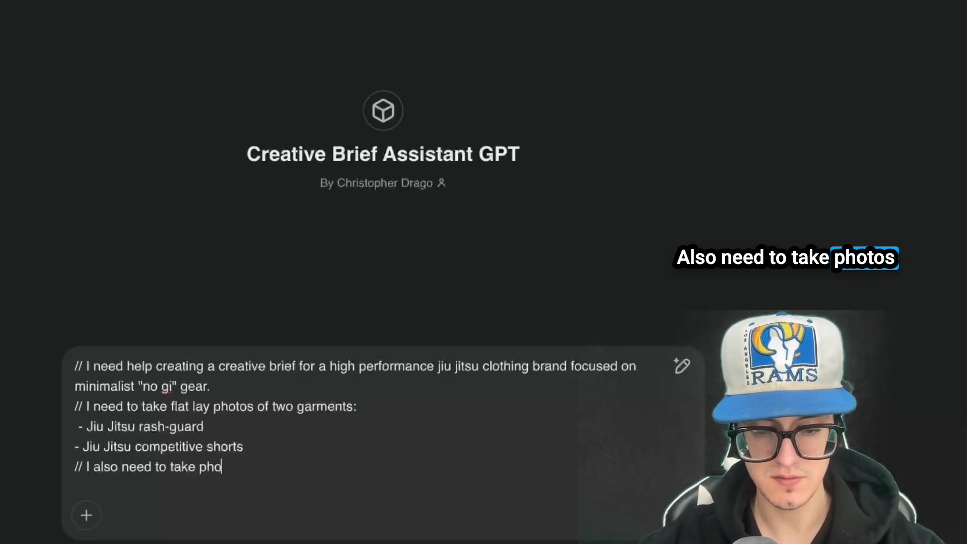
{"action": "type", "text": "tos of the garments "}
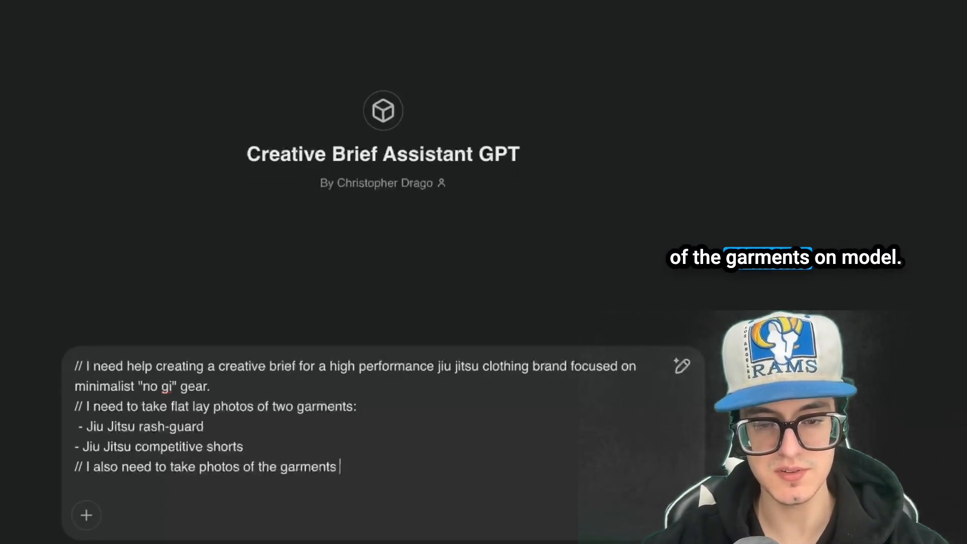
{"action": "type", "text": "on-model."}
{"action": "key", "text": "BackSpace"}
{"action": "type", "text": "-model"}
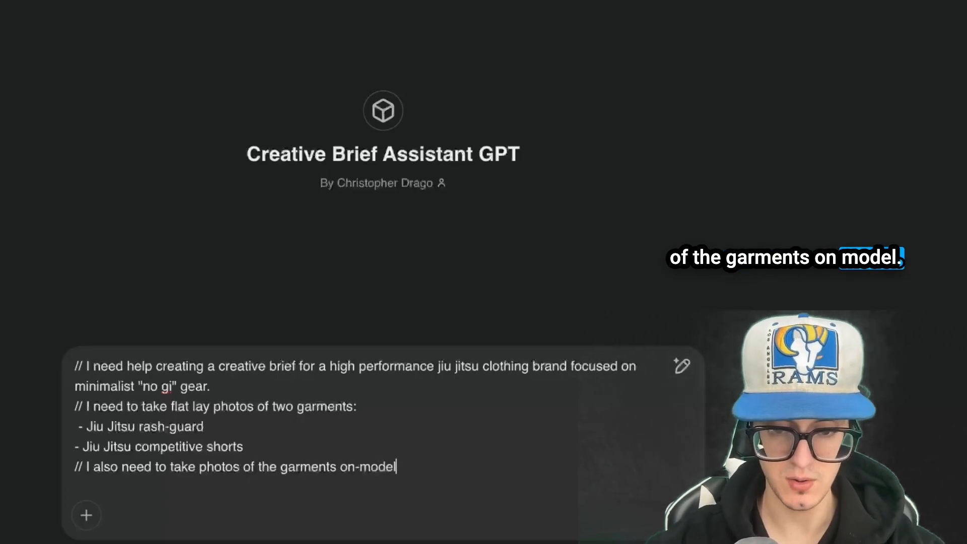
- Continue the on-model line with the sentence "I'm thinking of hiring people from my local Jiu Jitsu gym to model the garments"
{"action": "type", "text": ". I'm thinking of "}
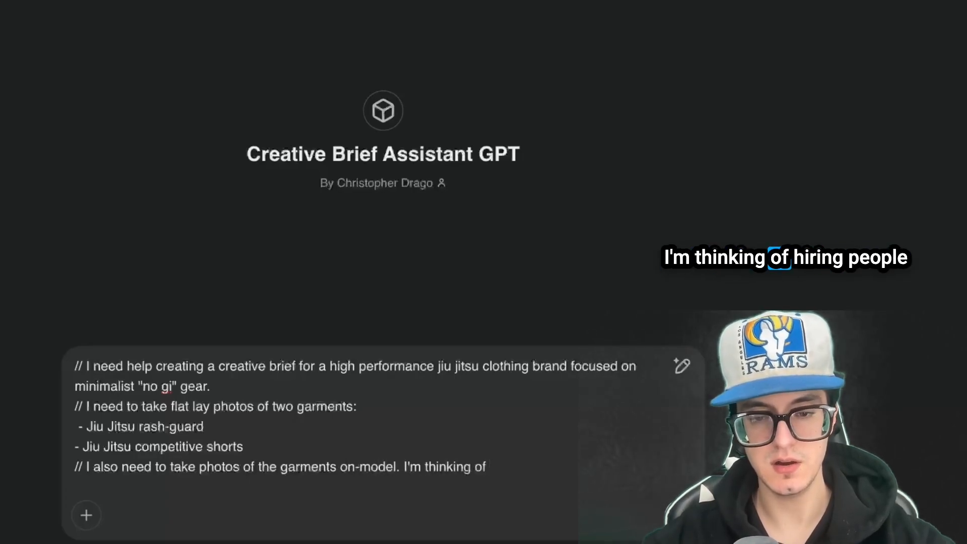
{"action": "type", "text": "hiring people from my "}
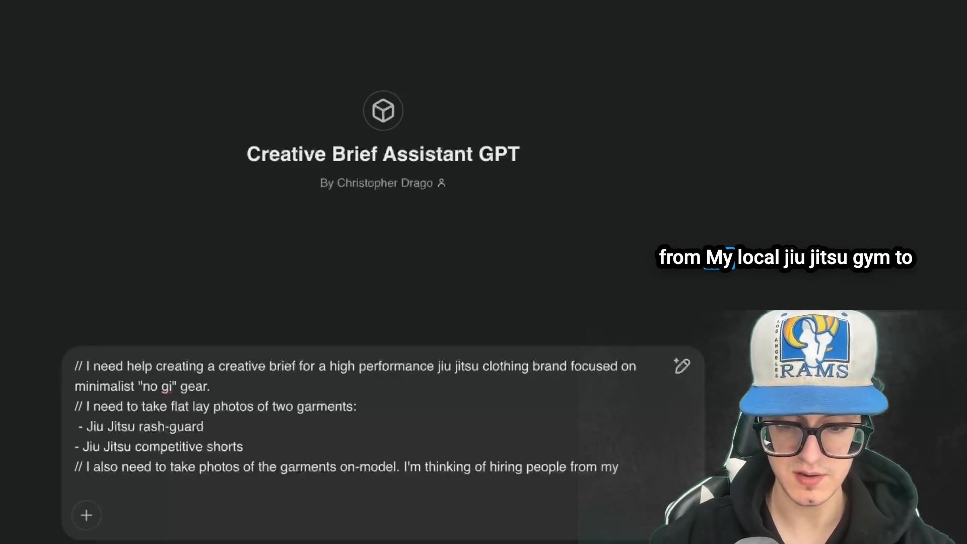
{"action": "type", "text": "local Jiu J"}
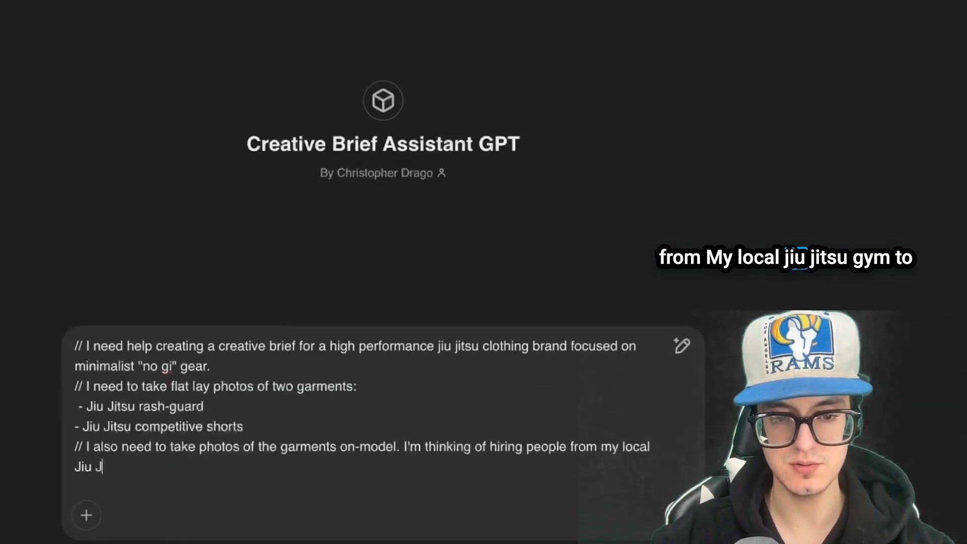
{"action": "type", "text": "itsu gym to "}
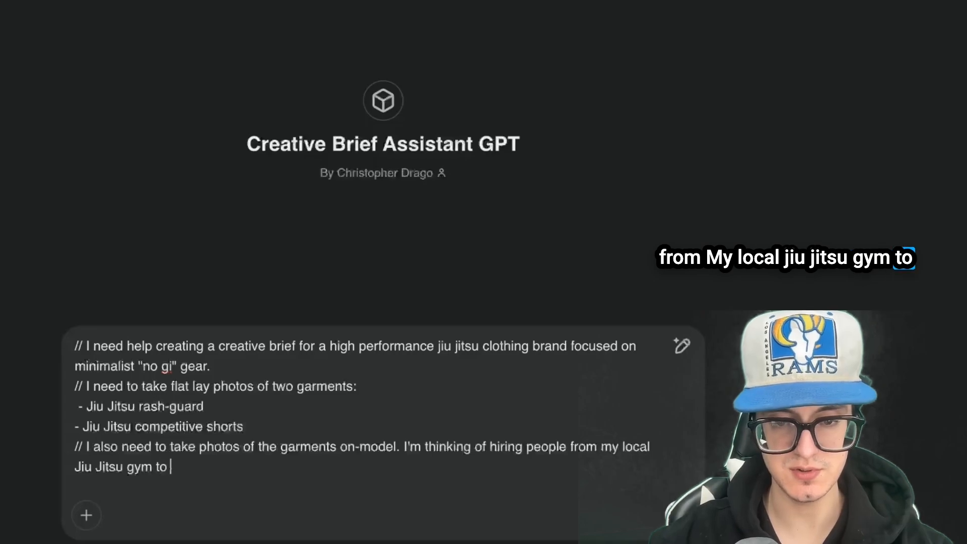
{"action": "type", "text": "model the garm"}
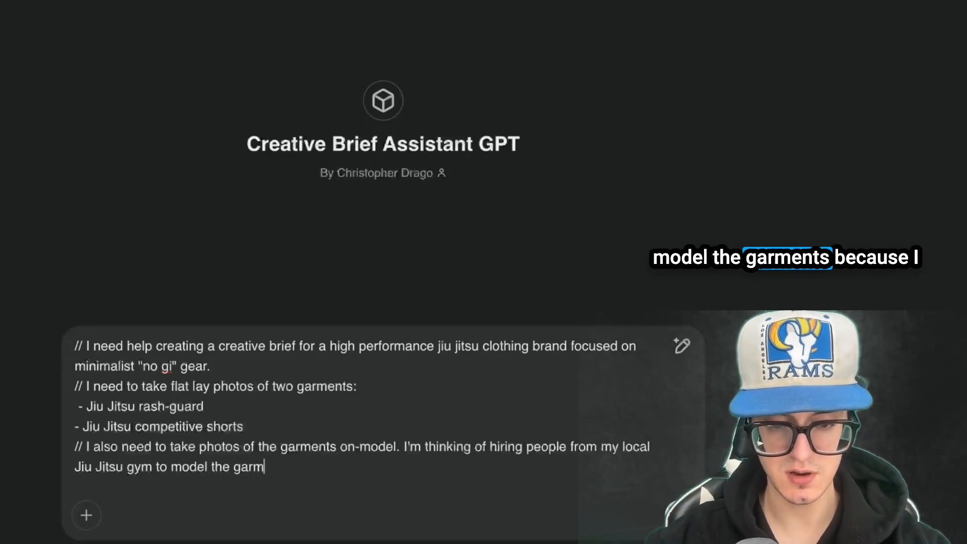
- Finish the hiring sentence with "because I think that is the most authentic way to market based on my audience culture and psychographics."
{"action": "type", "text": "ents because I th"}
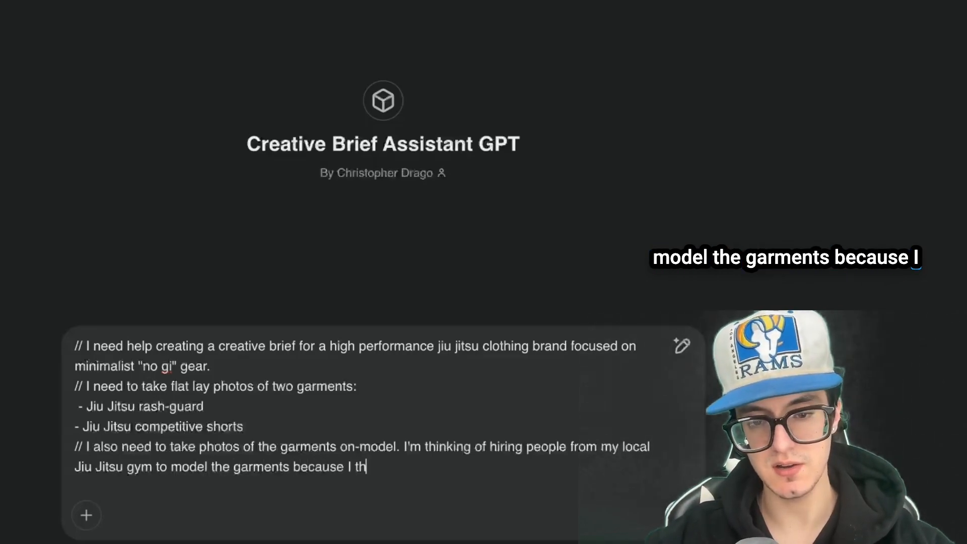
{"action": "type", "text": "ink that is"}
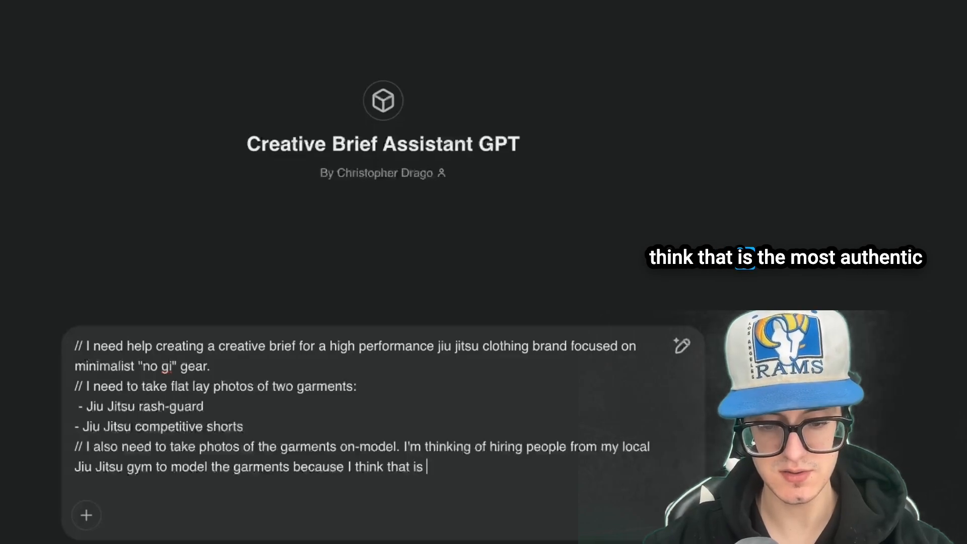
{"action": "type", "text": " the most authetn"}
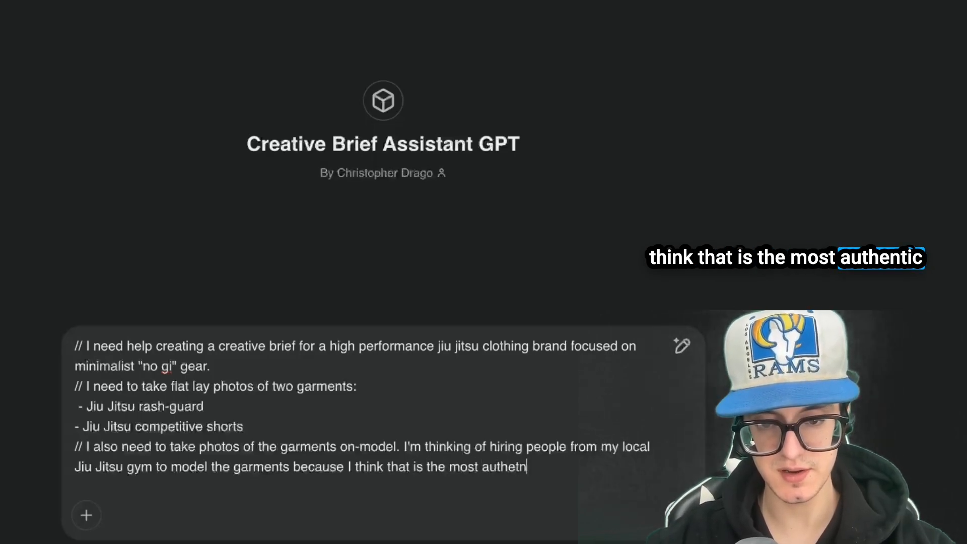
{"action": "key", "text": "BackSpace"}
{"action": "key", "text": "BackSpace"}
{"action": "type", "text": "ntic way to mar"}
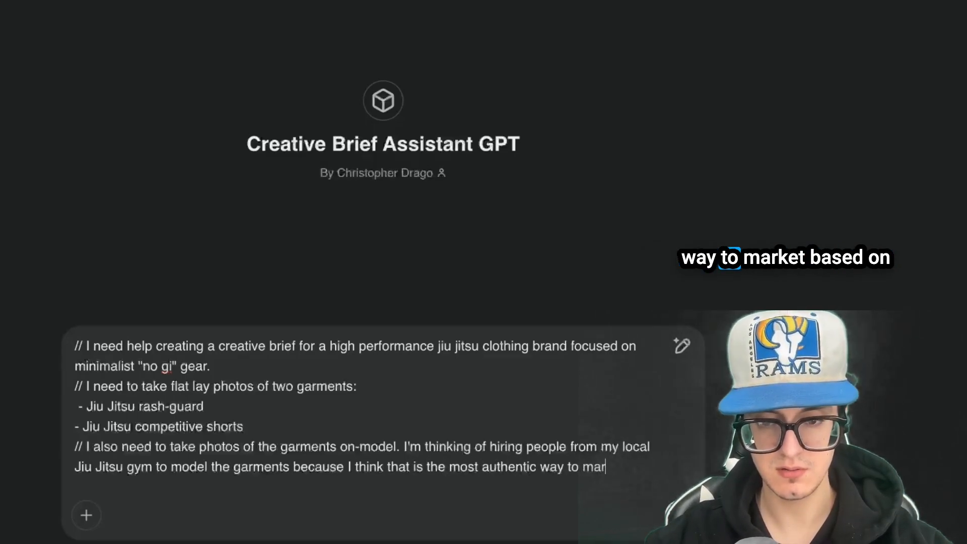
{"action": "type", "text": "ket based on my"}
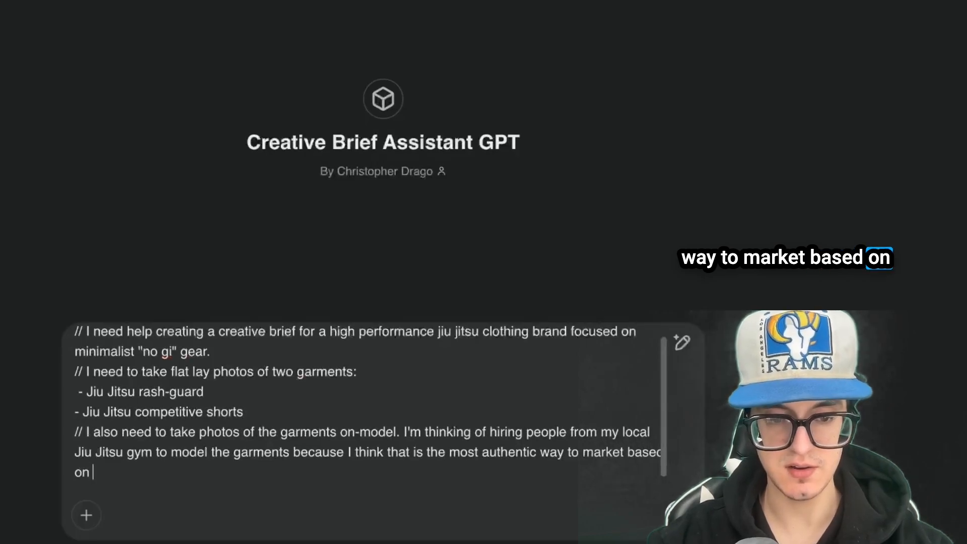
{"action": "type", "text": " audience "}
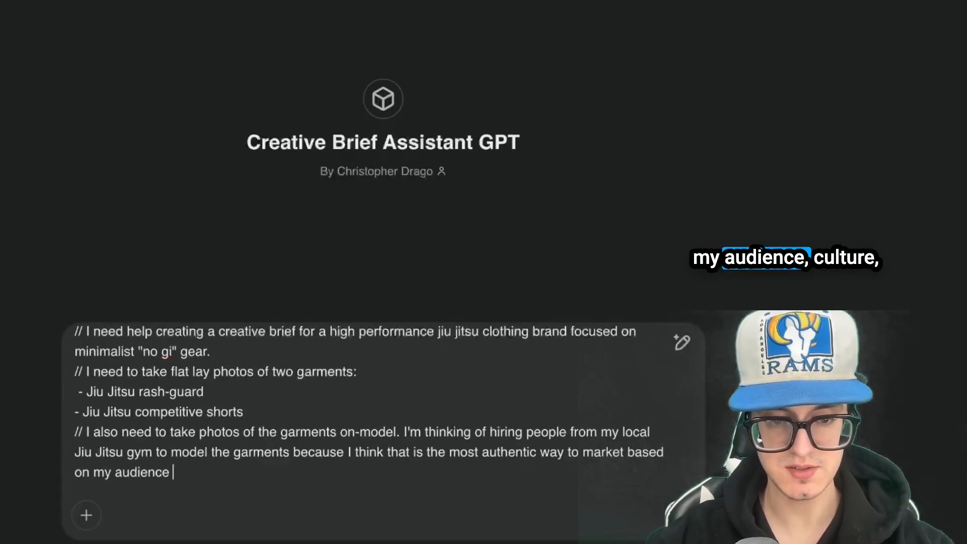
{"action": "type", "text": "culture and psychographics."}
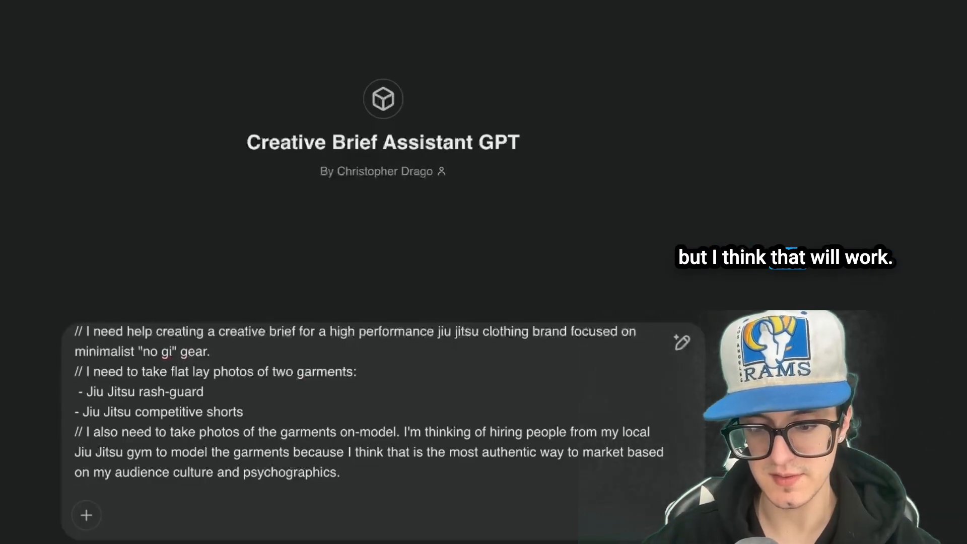
- Add a new prompt line starting "// My original idea was to shoot lifestyle images in a jiu jitsu gym, but"
{"action": "key", "text": "shift+Return"}
{"action": "type", "text": "// My original "}
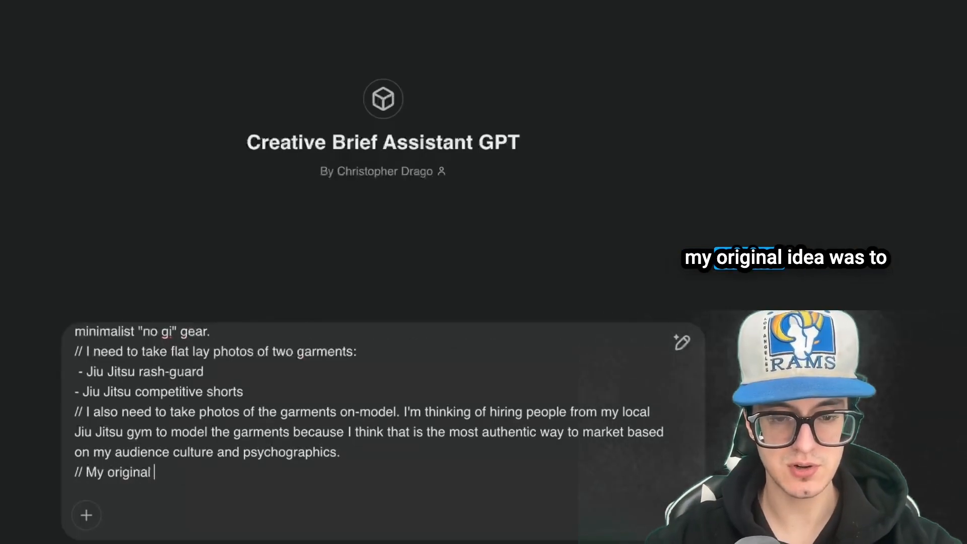
{"action": "type", "text": "idea was to "}
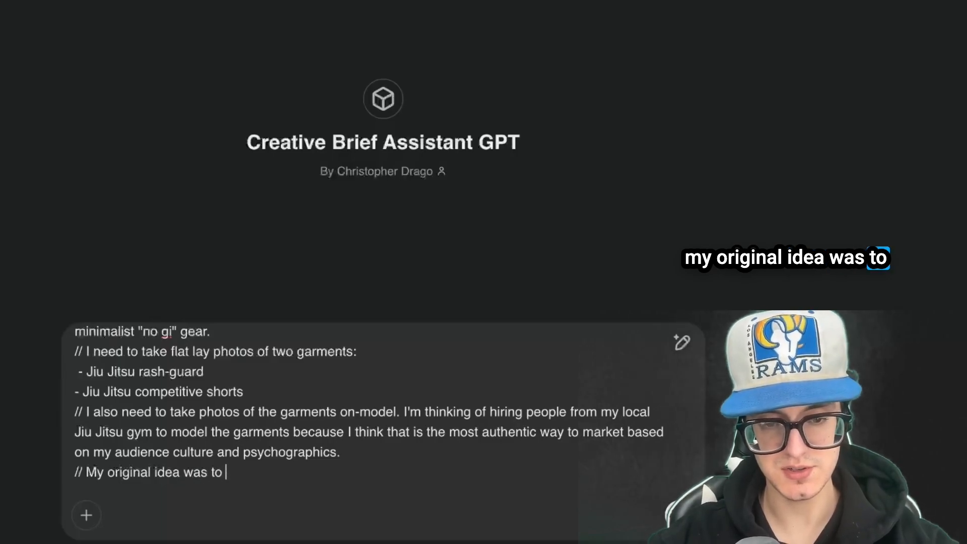
{"action": "type", "text": "shoot lifes"}
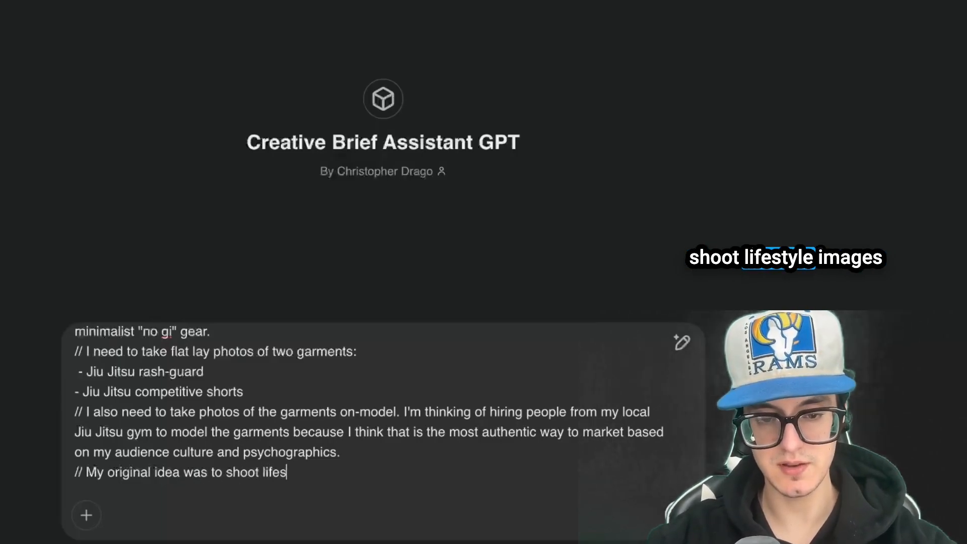
{"action": "type", "text": "tyle images "}
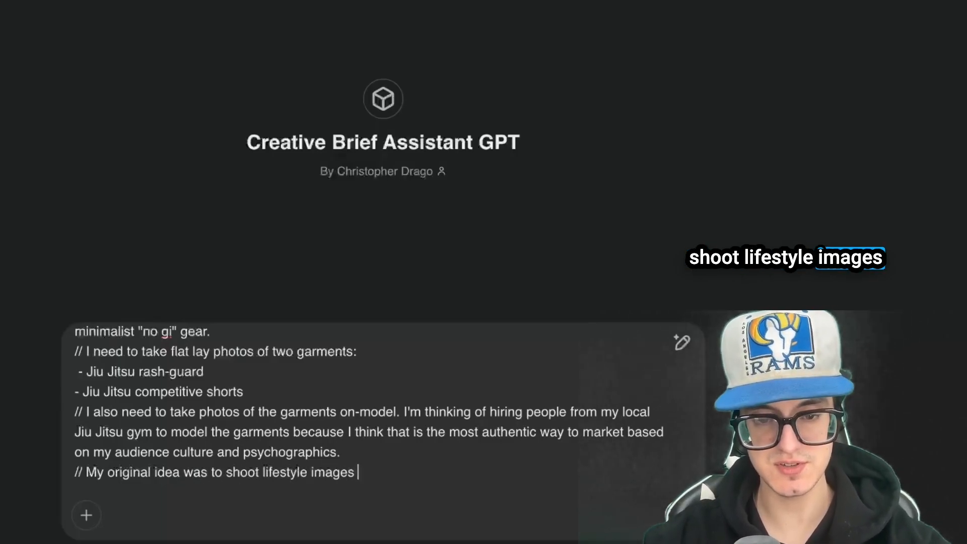
{"action": "type", "text": "in a jiu j"}
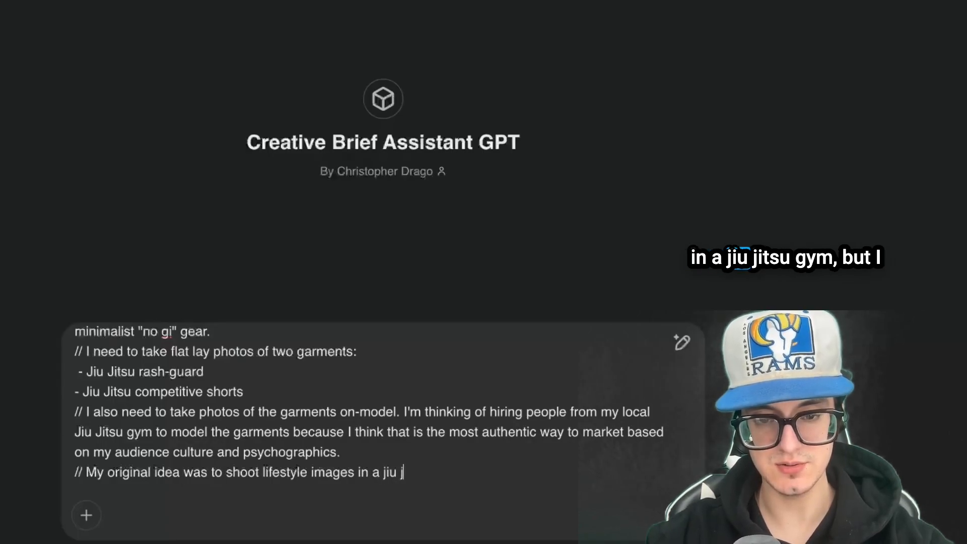
{"action": "type", "text": "itsu gym, but"}
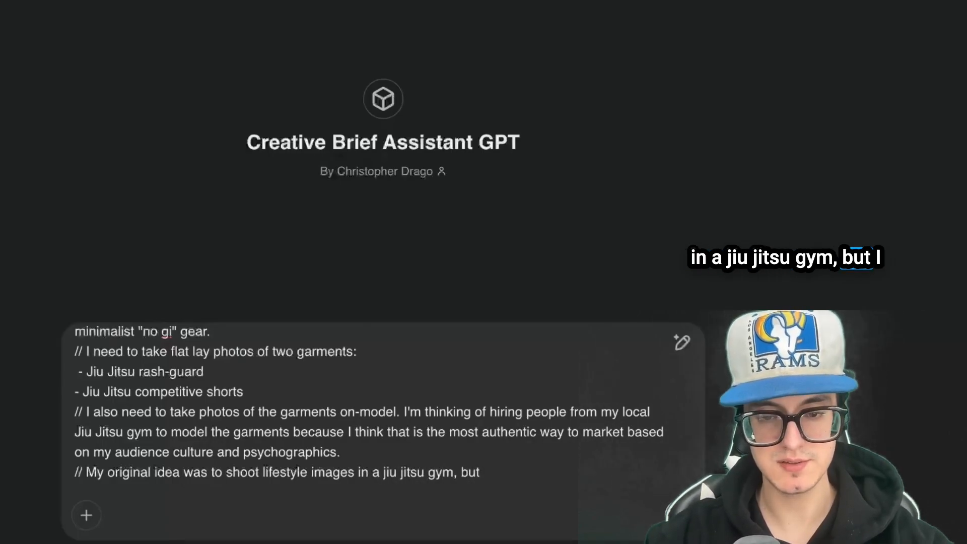
- Finish the original-idea sentence with "I will not be able to pull that off without paying the gym a lot of money."
{"action": "type", "text": " I will not "}
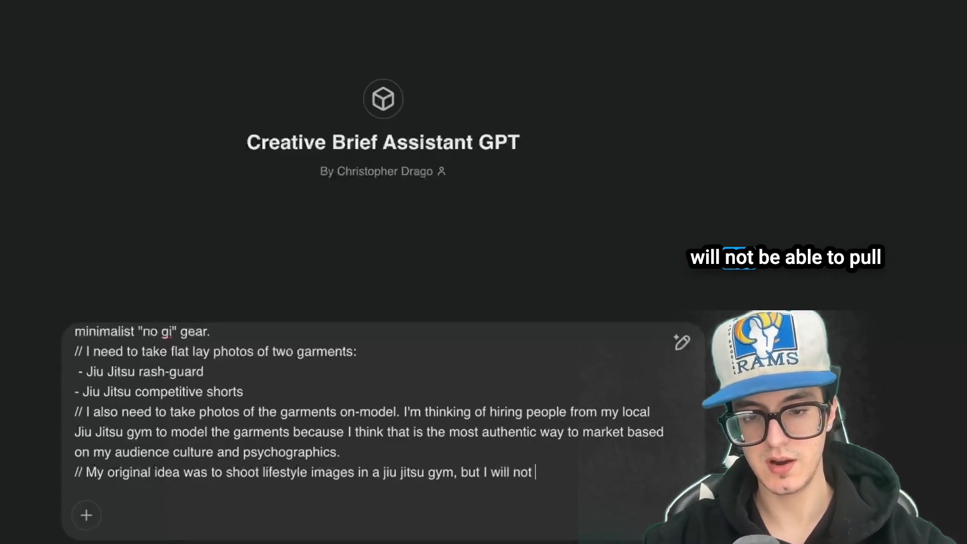
{"action": "type", "text": "be able to "}
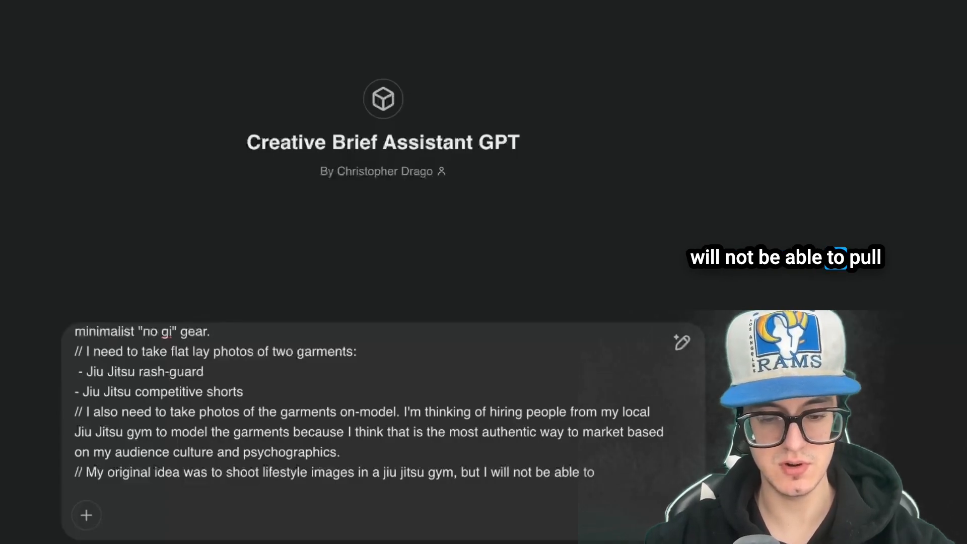
{"action": "type", "text": "pull that off without "}
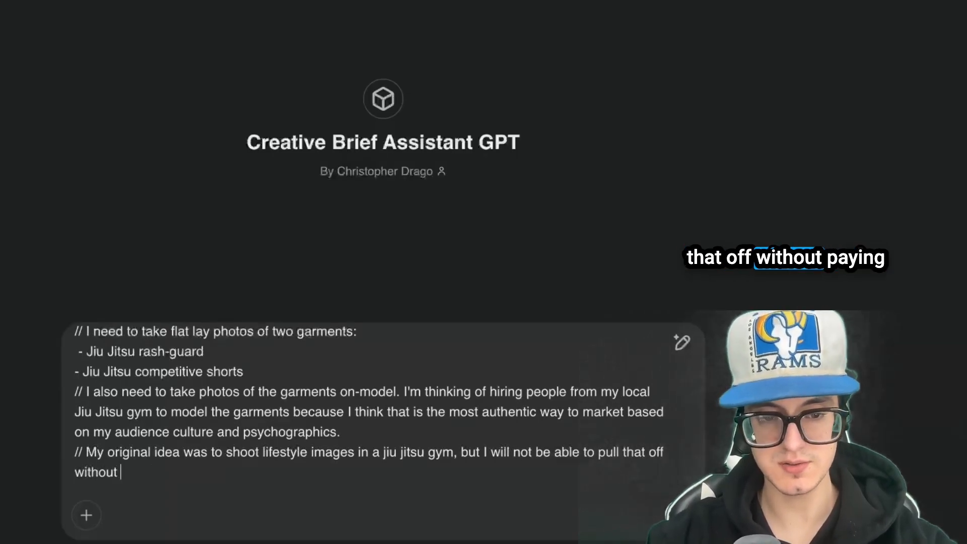
{"action": "type", "text": "paying the gym "}
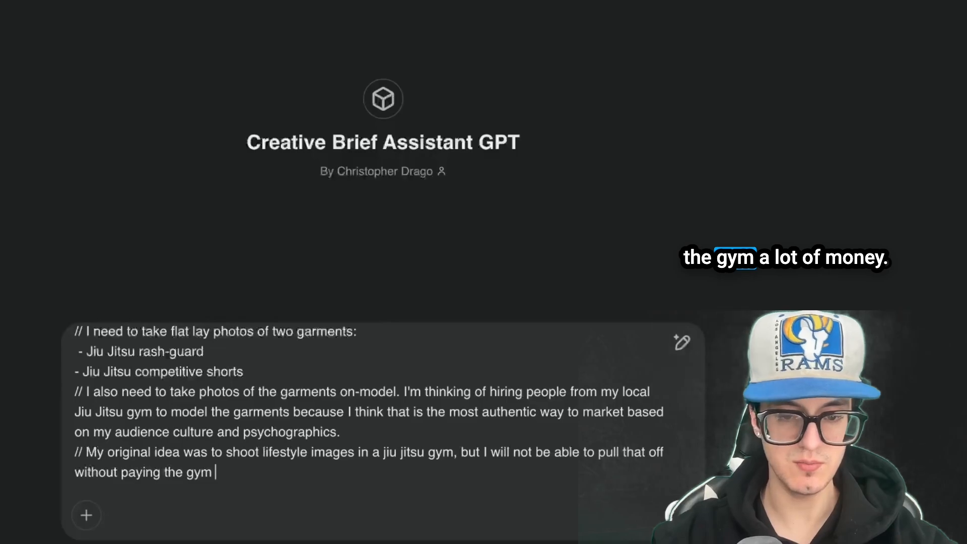
{"action": "type", "text": "a lot of money. My "}
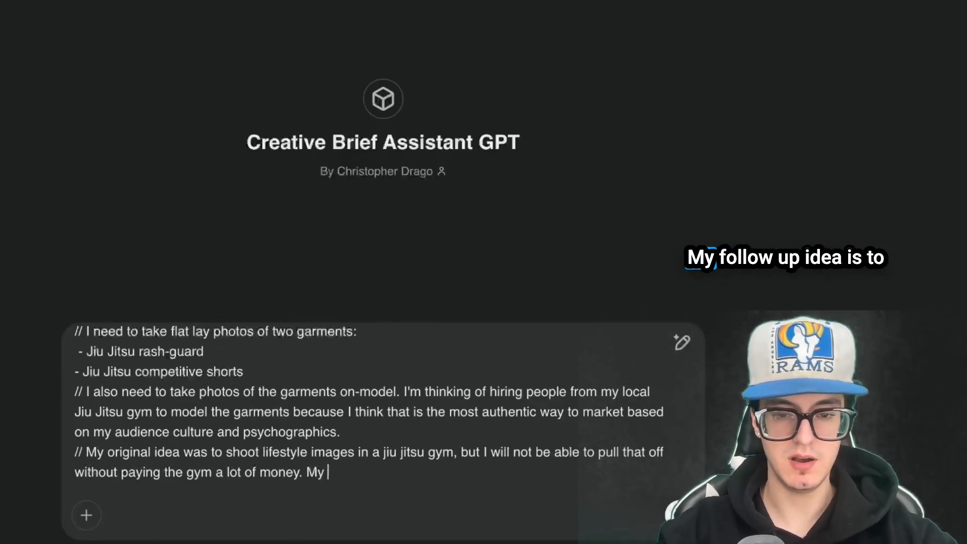
- Continue the same prompt line with "My follow up idea is to book a photo studio with a white cyclorama"
{"action": "type", "text": "s"}
{"action": "type", "text": "ollow "}
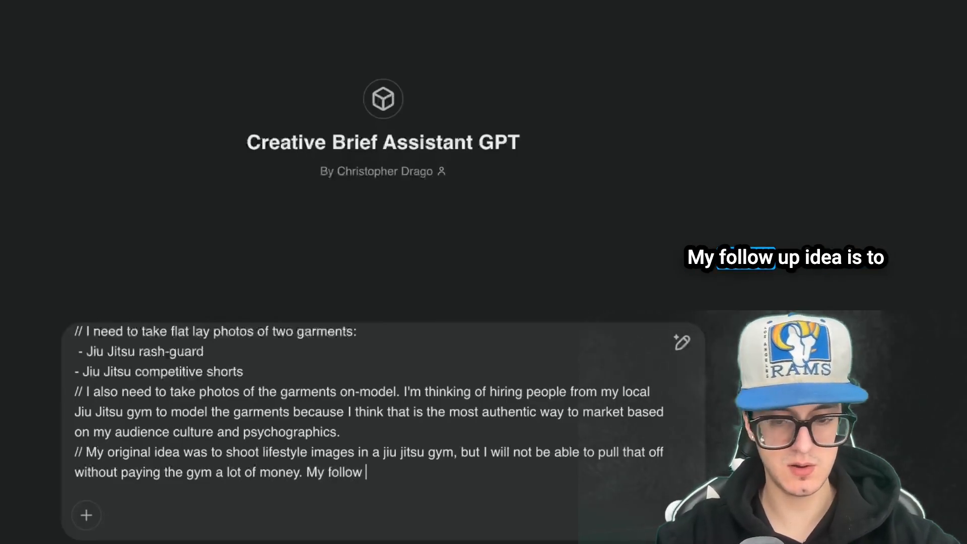
{"action": "type", "text": "up idea is"}
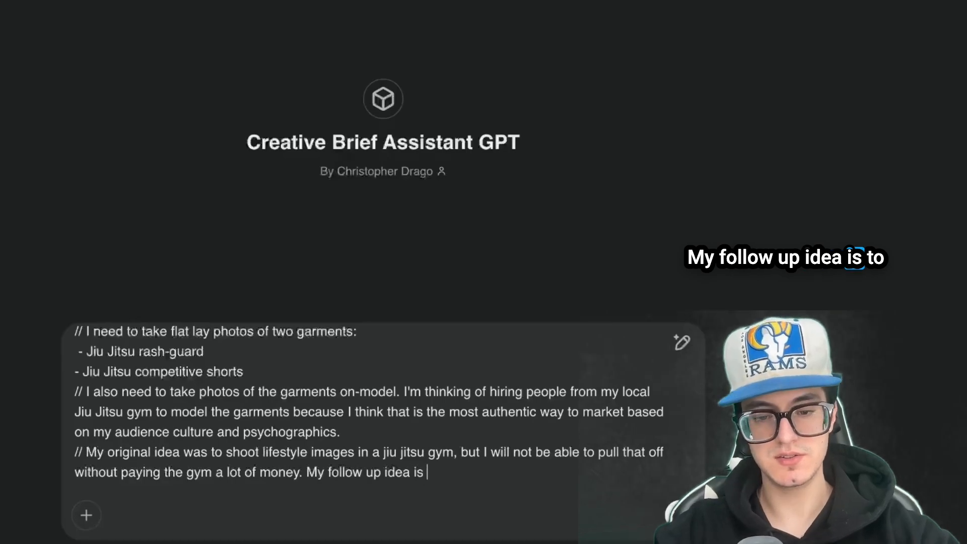
{"action": "type", "text": " tobook a "}
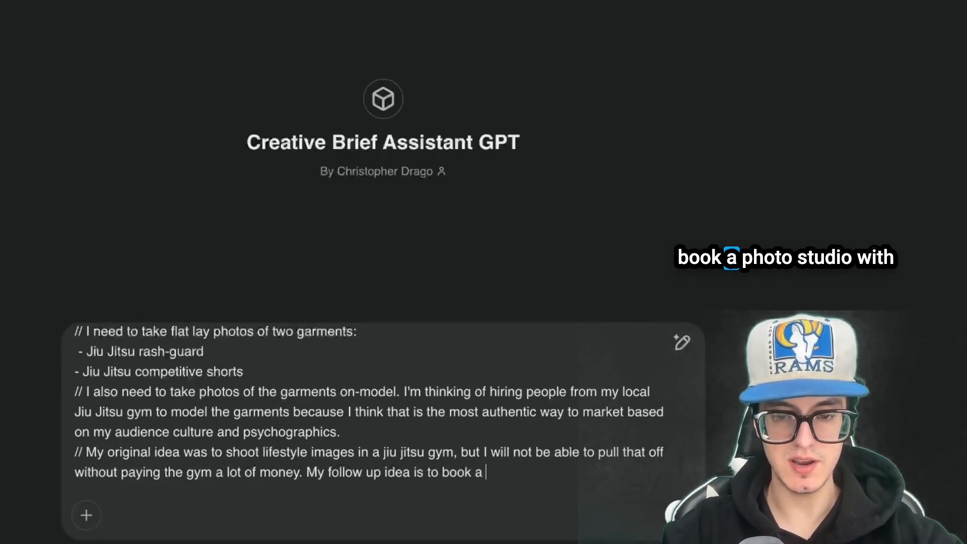
{"action": "type", "text": "photo stud"}
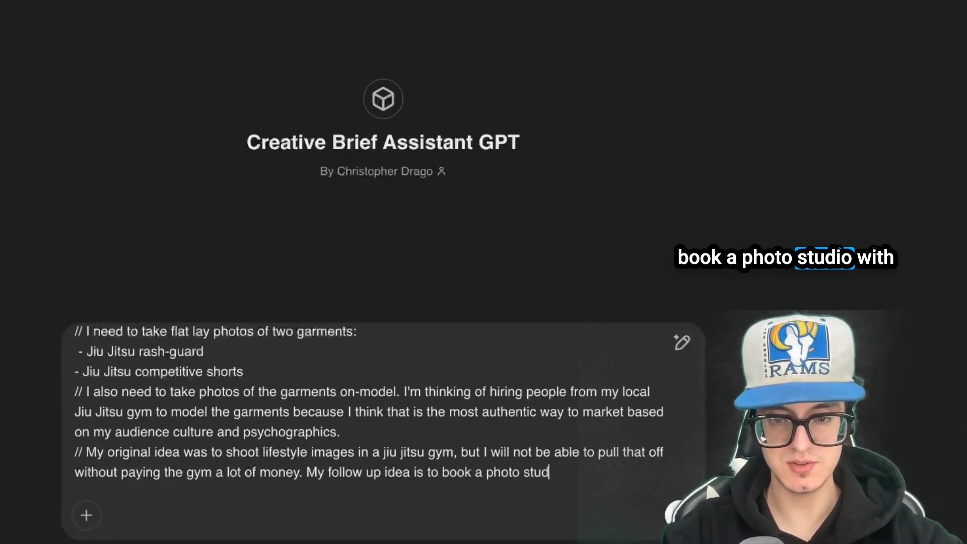
{"action": "type", "text": "io with a white c"}
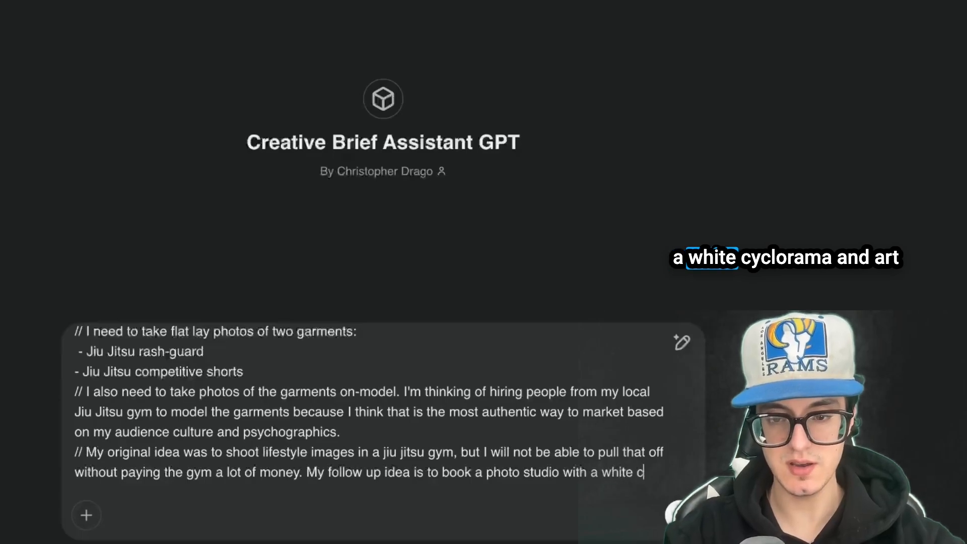
{"action": "type", "text": "yclorama and art "}
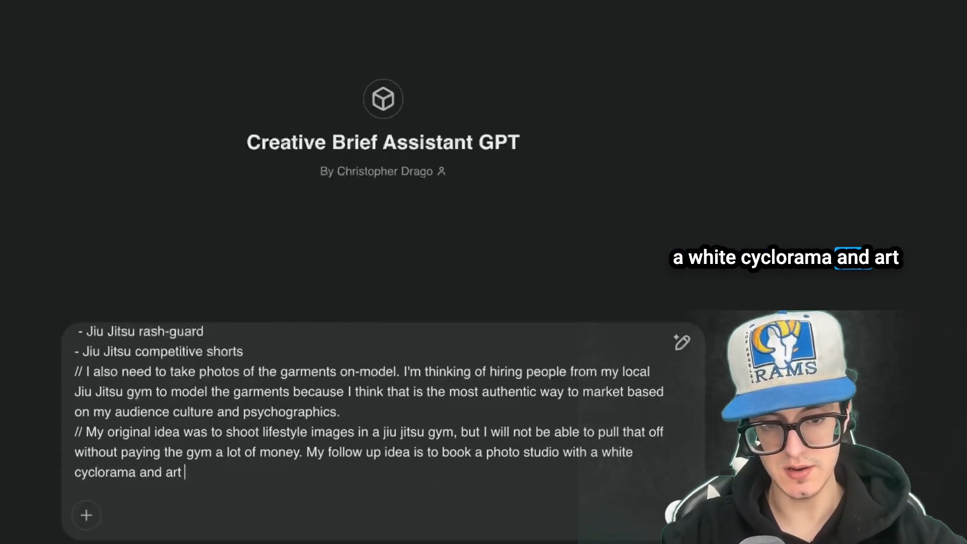
- Complete the photo studio sentence with "and art direct the shoot myself with gym equipment."
{"action": "type", "text": "direct the "}
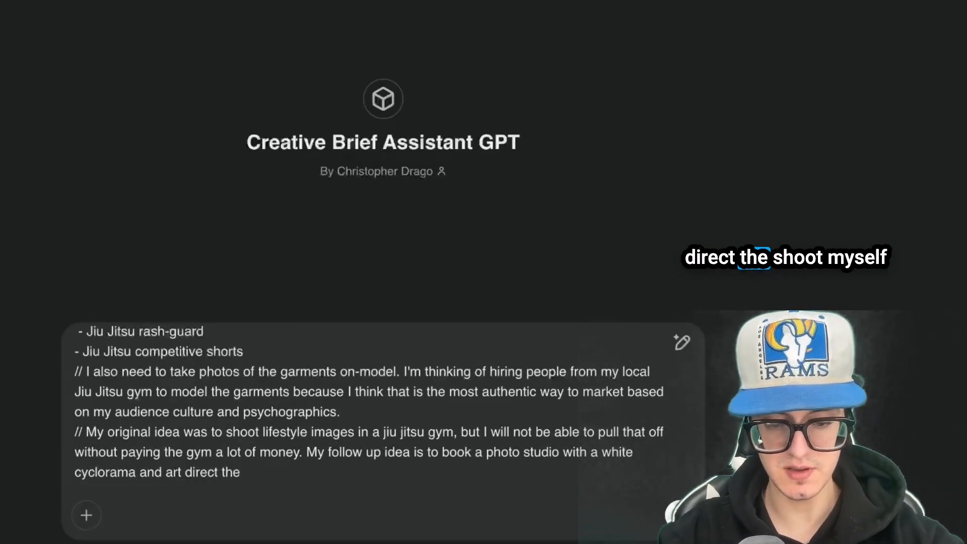
{"action": "type", "text": "shoot myself wi"}
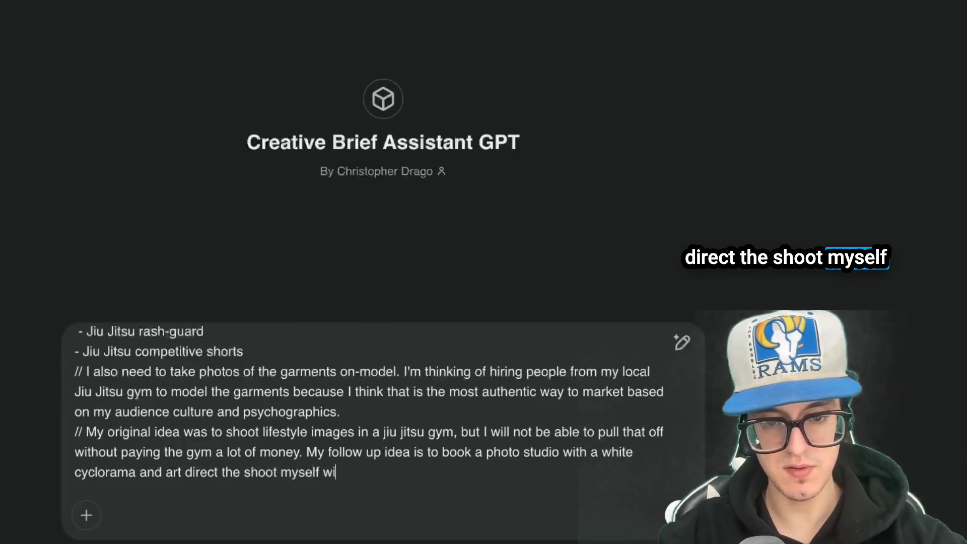
{"action": "type", "text": "th gym equipment."}
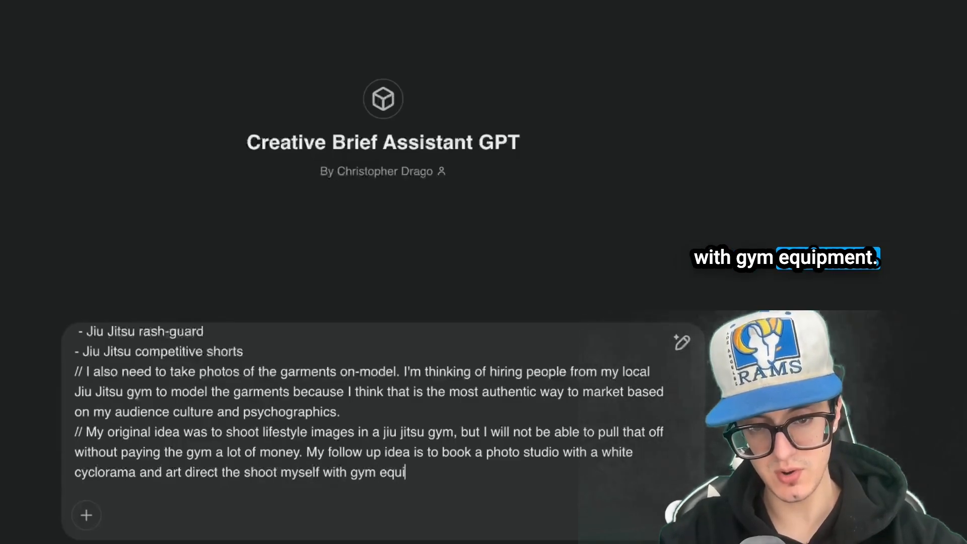
- Add a new prompt line reading "// Provide suggestions for the most efficient way to get the photo and video content."
{"action": "key", "text": "shift+Return"}
{"action": "type", "text": "// Provide sug"}
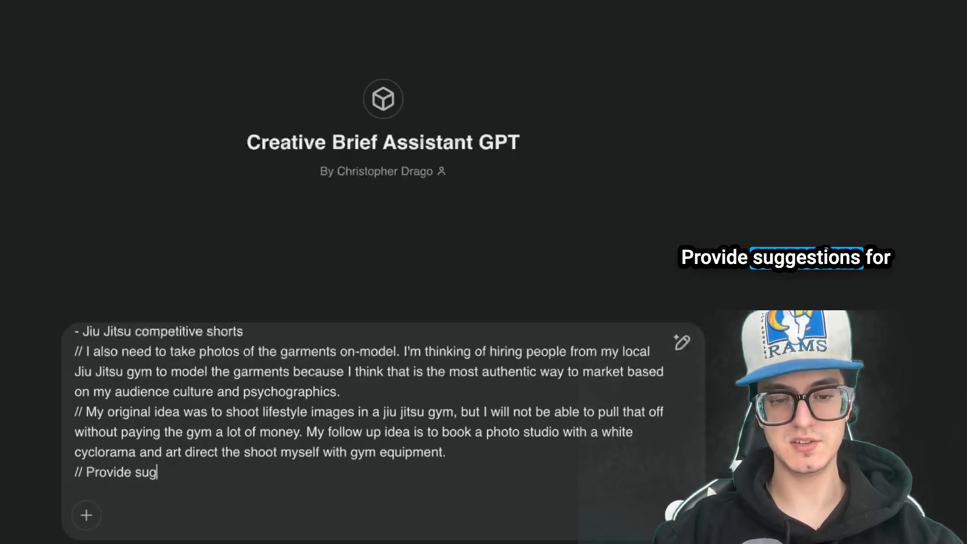
{"action": "type", "text": "gestions for "}
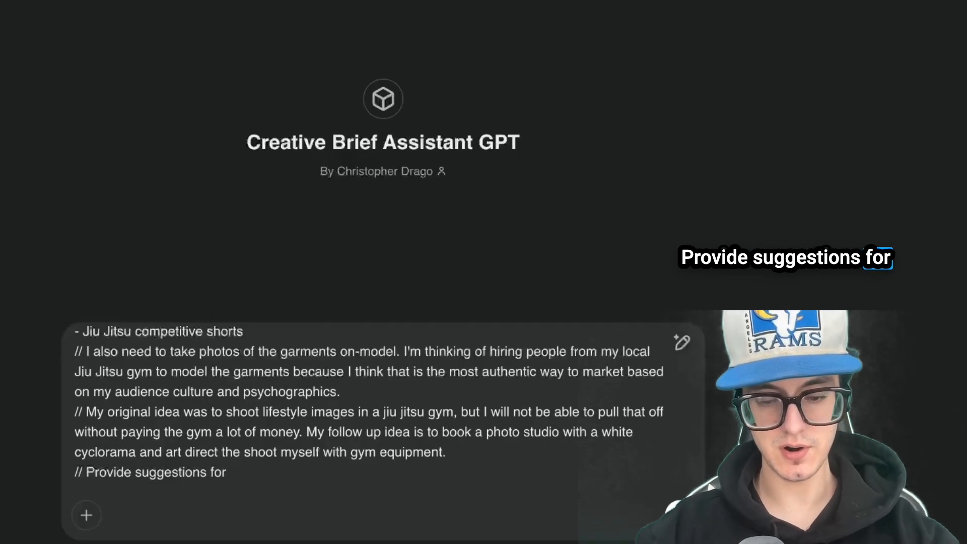
{"action": "type", "text": "the most efficient "}
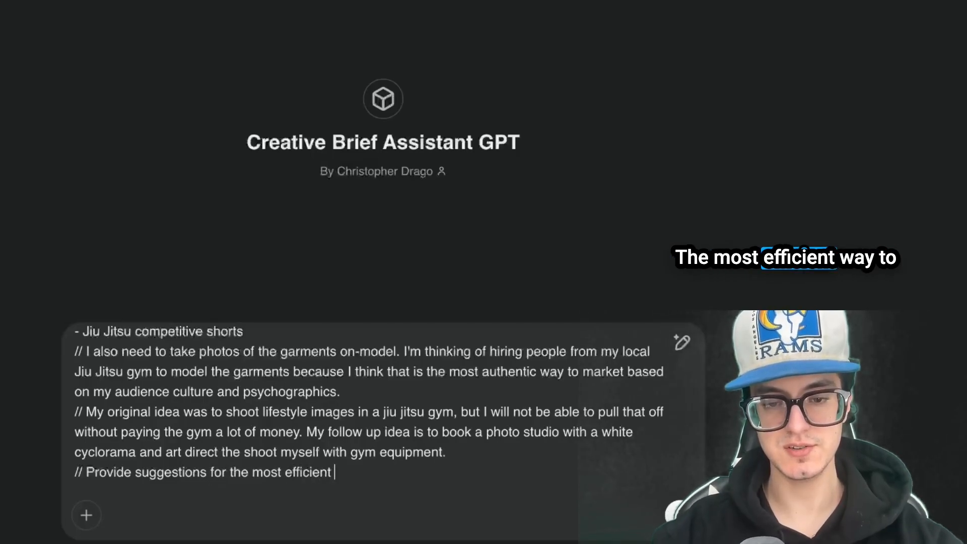
{"action": "type", "text": "way to get "}
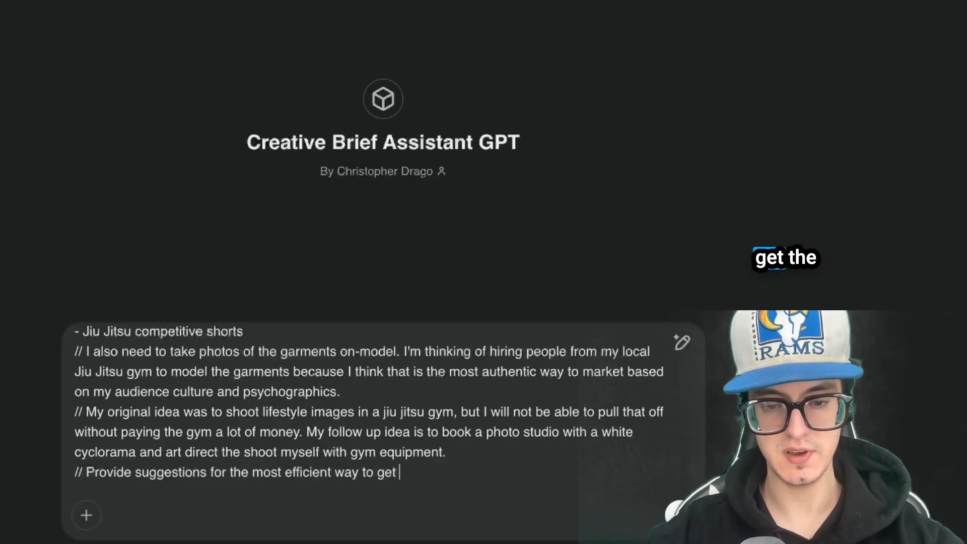
{"action": "type", "text": "all the photo and v"}
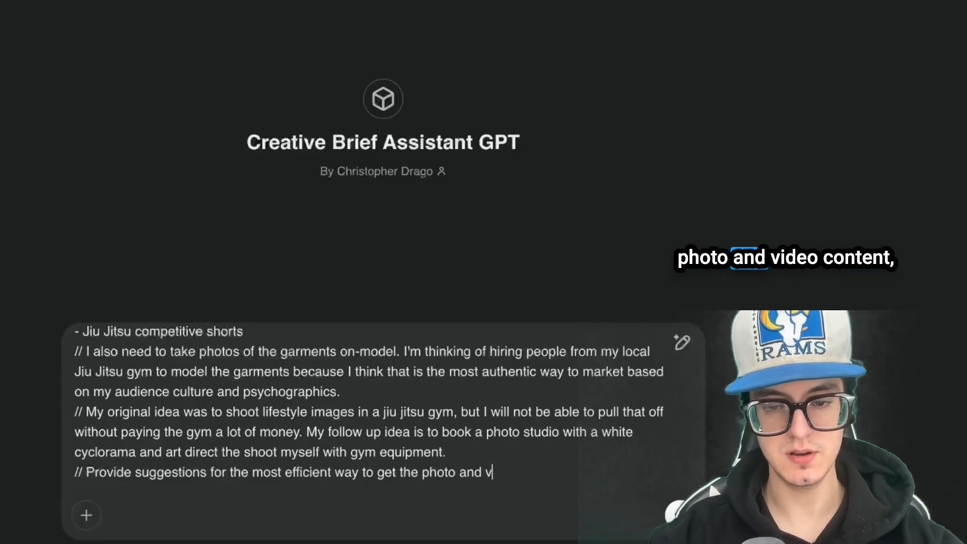
{"action": "type", "text": "ideo content."}
- Insert "all of" before "the photo and video content" and end that sentence with "in one 6 hour shoot day"
{"action": "left_click", "coordinate": [398, 472]}
{"action": "type", "text": "all"}
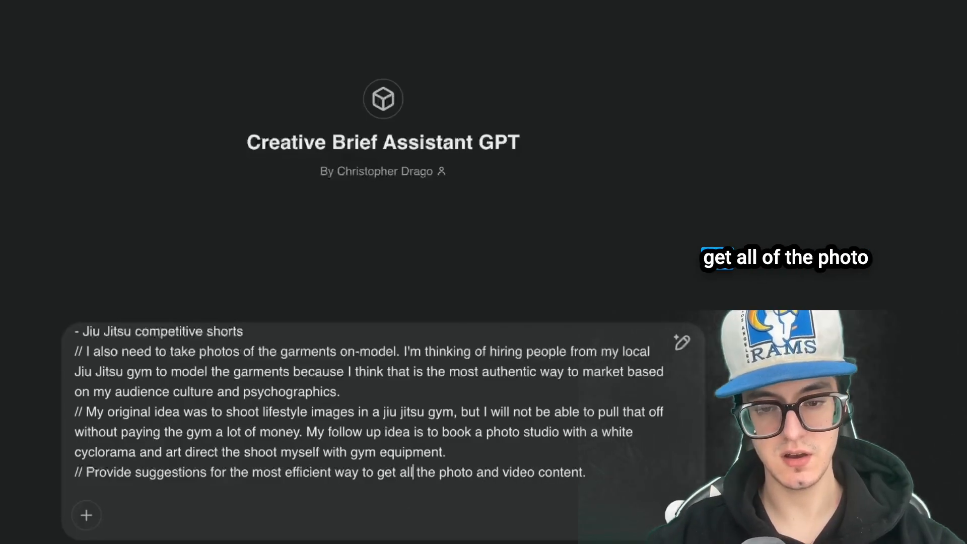
{"action": "type", "text": " of"}
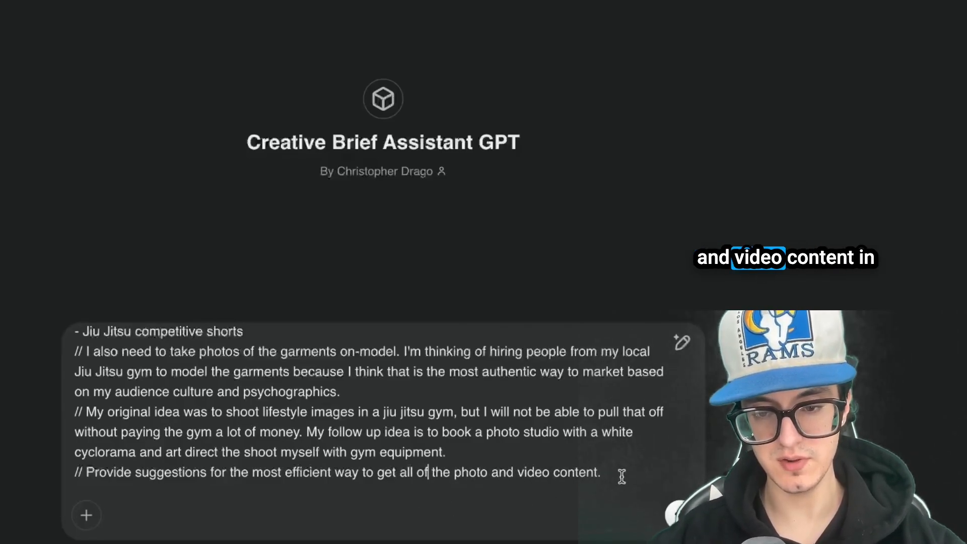
{"action": "type", "text": " one 6 hour"}
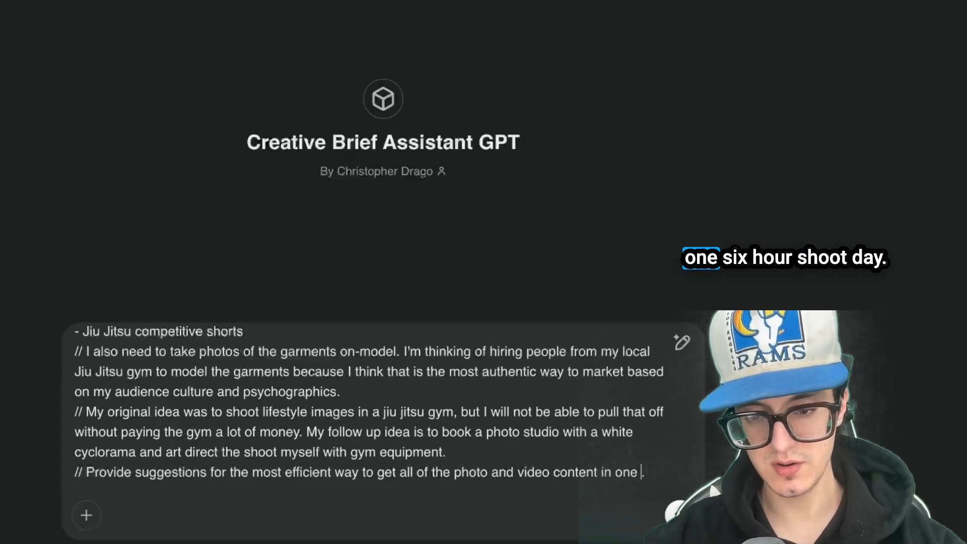
{"action": "type", "text": " shoot day"}
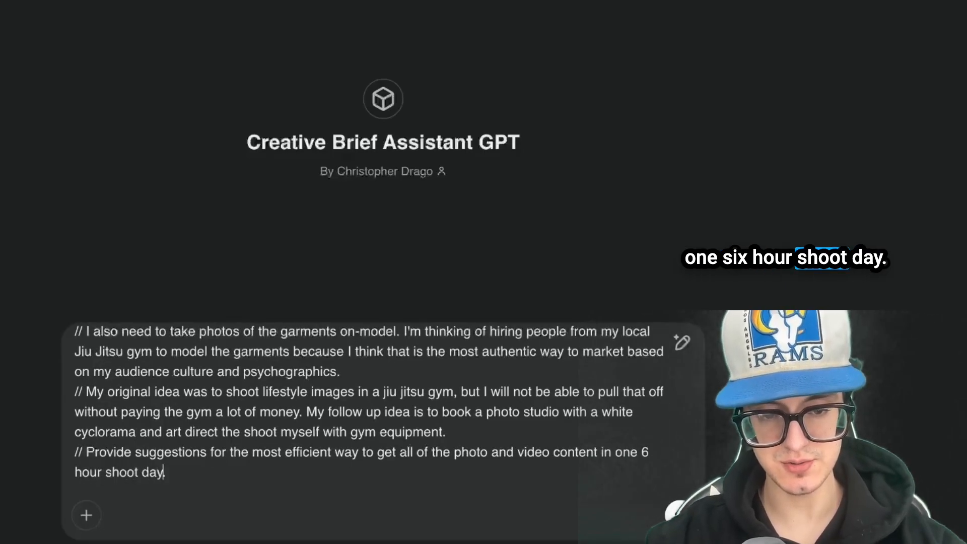
- Add a sub-point on a new line reading "- Include details for team members - keep the team extremely lean"
{"action": "key", "text": "End"}
{"action": "key", "text": "shift+Return"}
{"action": "type", "text": "// Include de"}
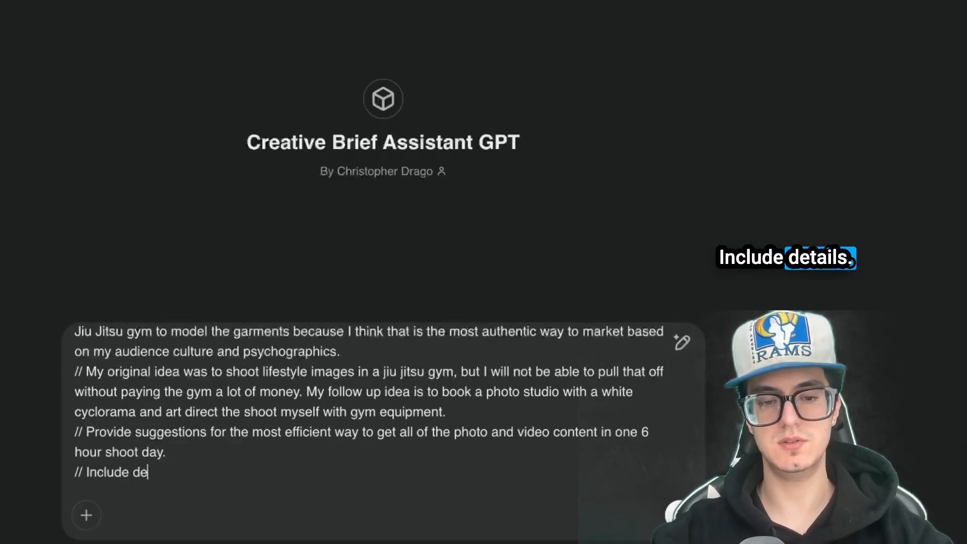
{"action": "type", "text": "tails"}
{"action": "type", "text": "for "}
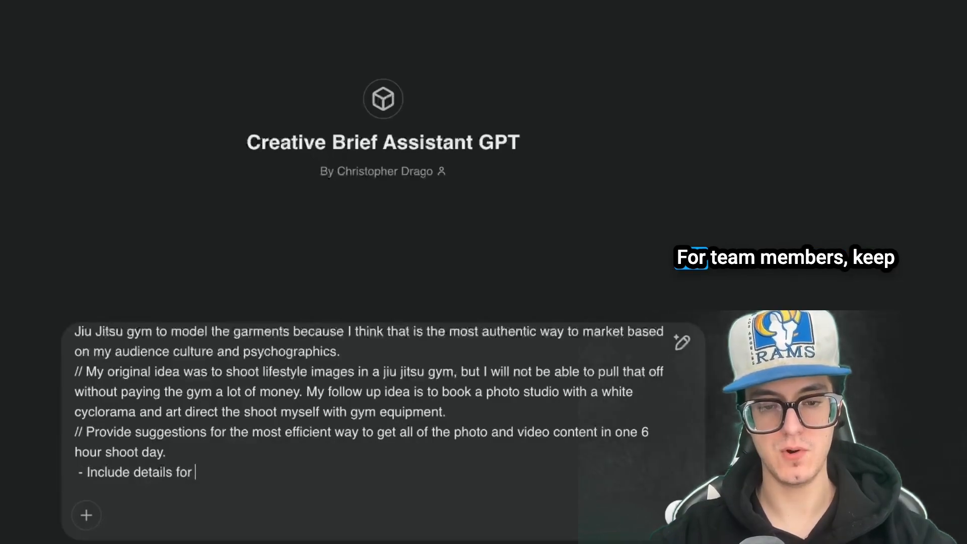
{"action": "type", "text": "team members"}
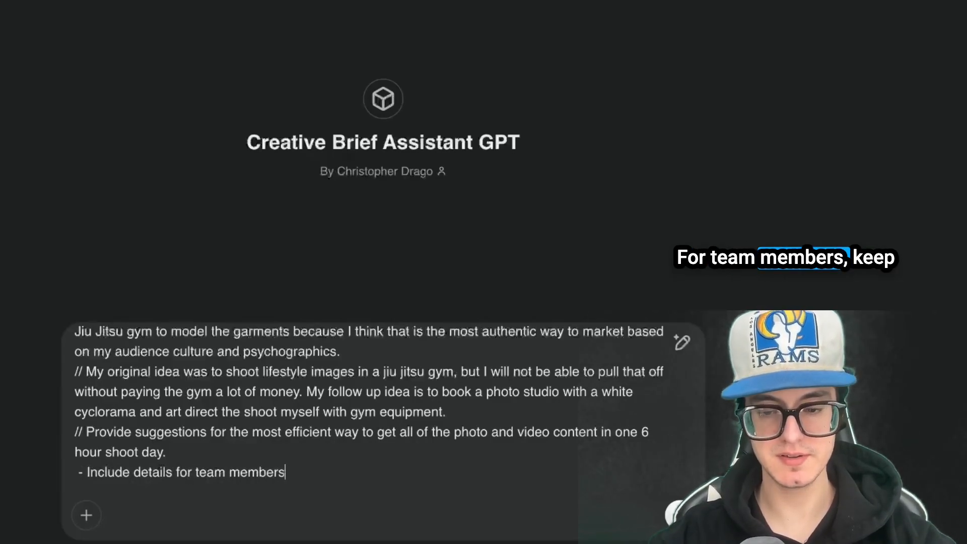
{"action": "type", "text": " - keep the team ex"}
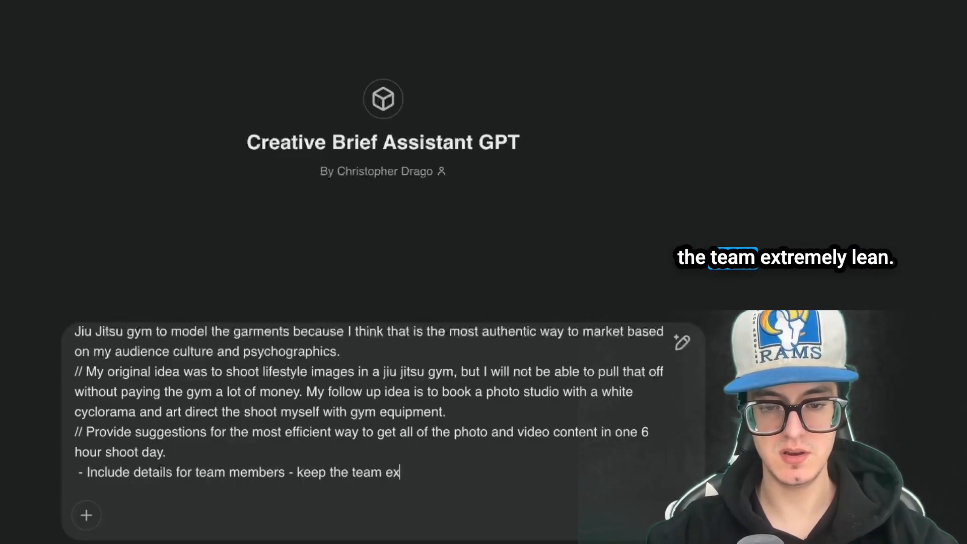
{"action": "type", "text": "tremely lean"}
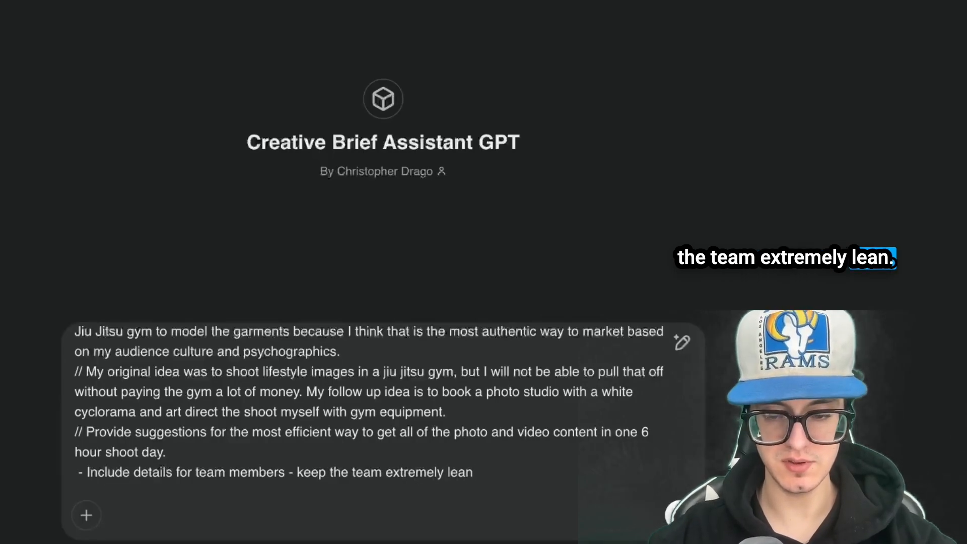
- Extend the team members sub-point with ". For example, one photographer, one videographer, one model, one assistant (lighting, gaffer, runner, etc)."
{"action": "type", "text": ". For exampl"}
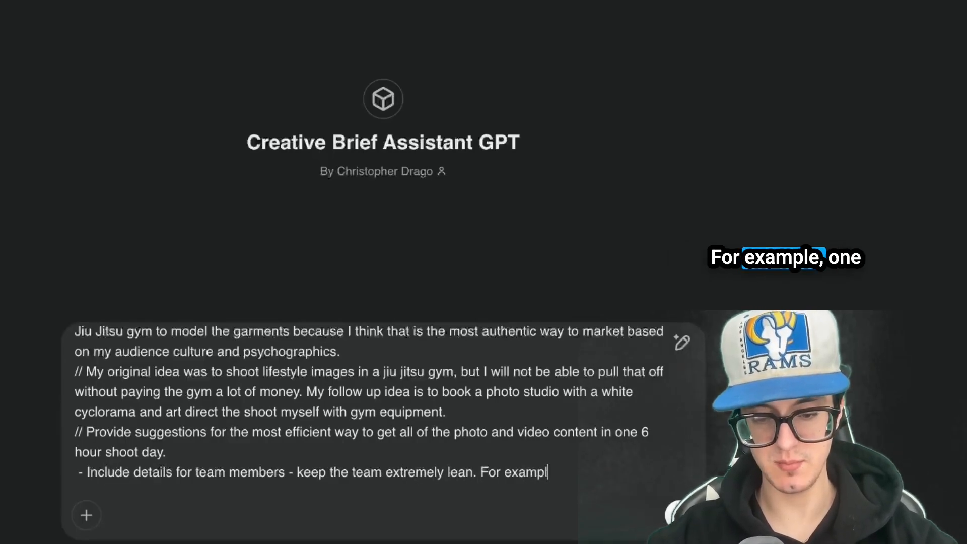
{"action": "type", "text": "e, one photograp"}
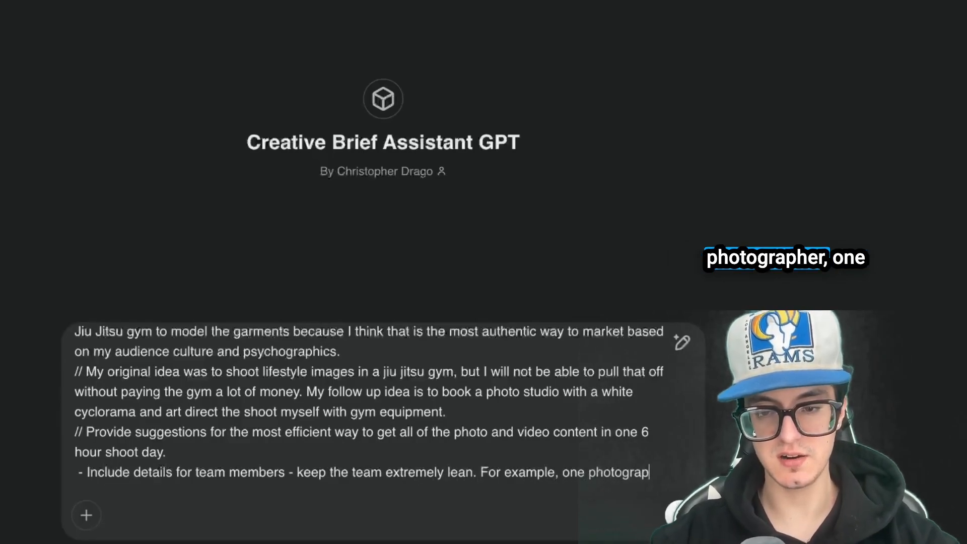
{"action": "type", "text": "her, one videog"}
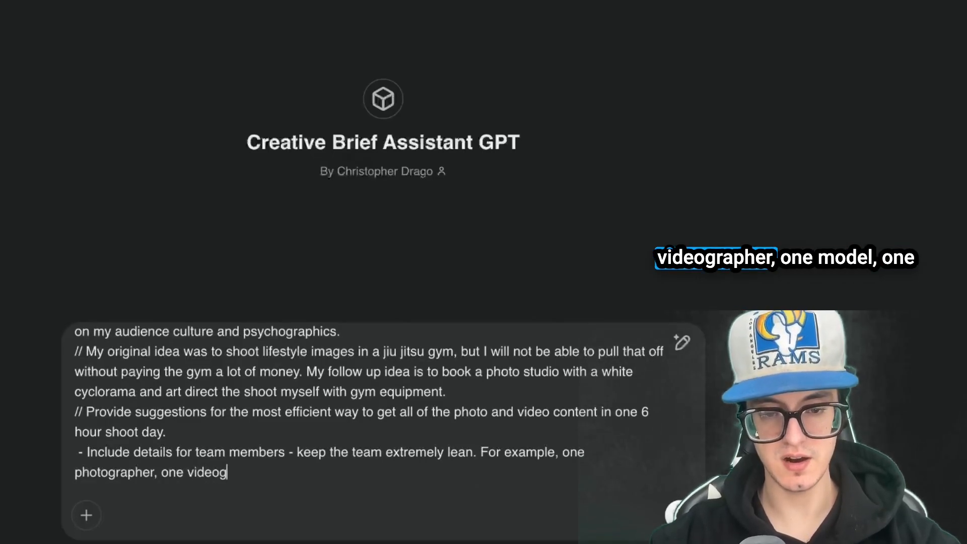
{"action": "type", "text": "rapher, one model, "}
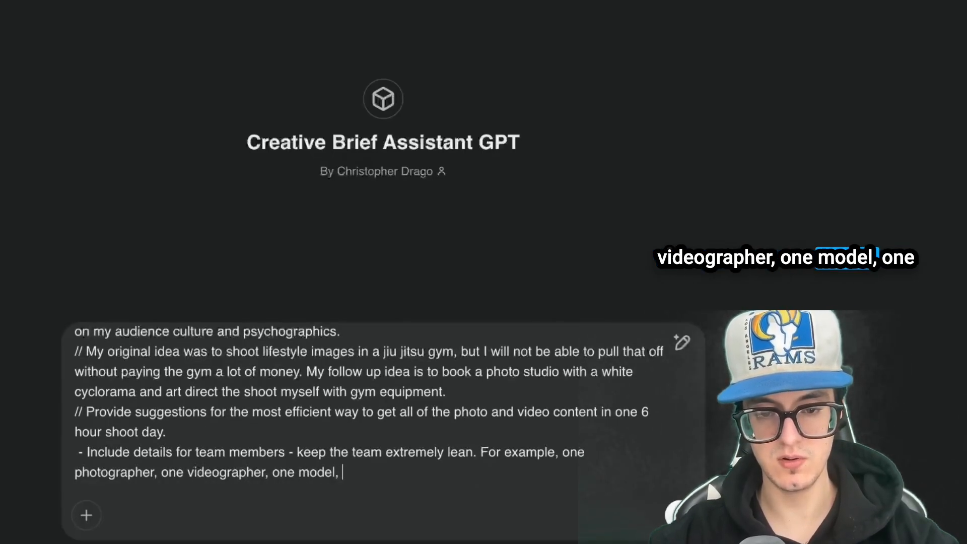
{"action": "type", "text": "one assistan"}
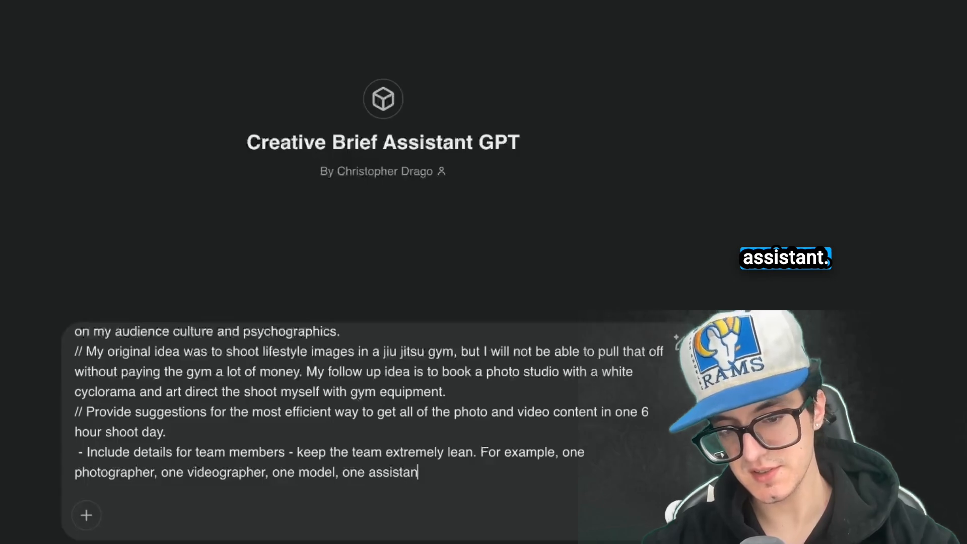
{"action": "type", "text": "t (lighting, gaff"}
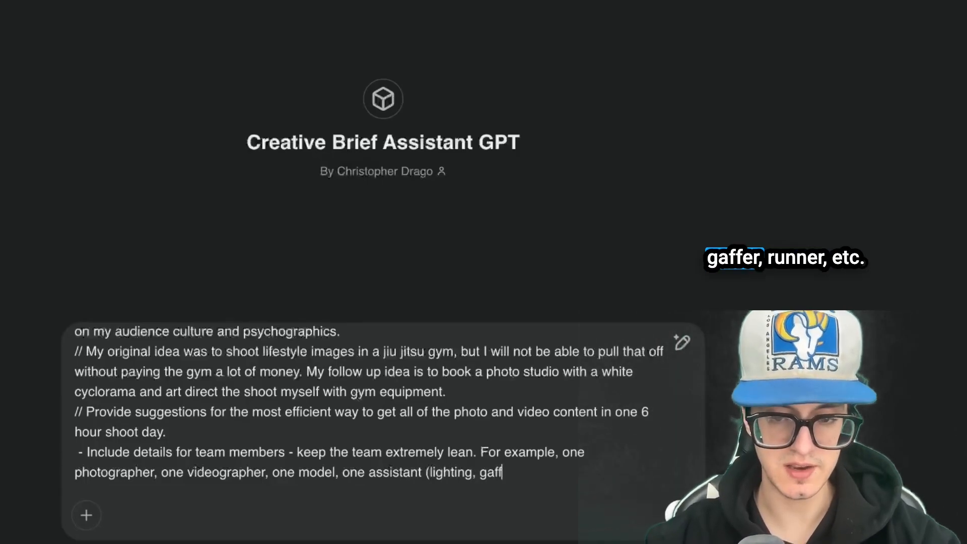
{"action": "type", "text": "er, runner, et"}
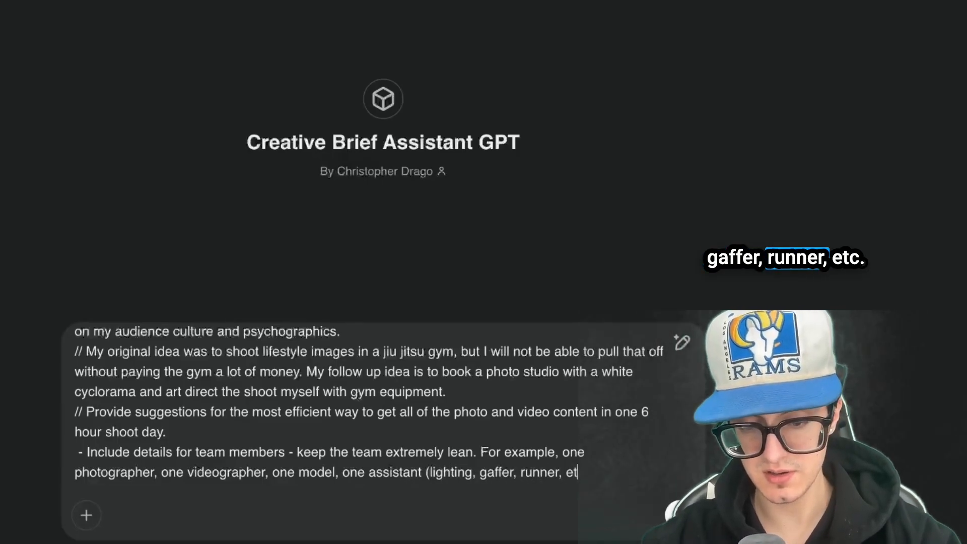
{"action": "type", "text": "c)."}
- Proofread the prompt from its opening line through the flat lay garments and the on-model hiring idea
{"action": "scroll", "coordinate": [477, 401], "scroll_direction": "down", "scroll_amount": 1}
{"action": "scroll", "coordinate": [565, 459], "scroll_direction": "up", "scroll_amount": 5}
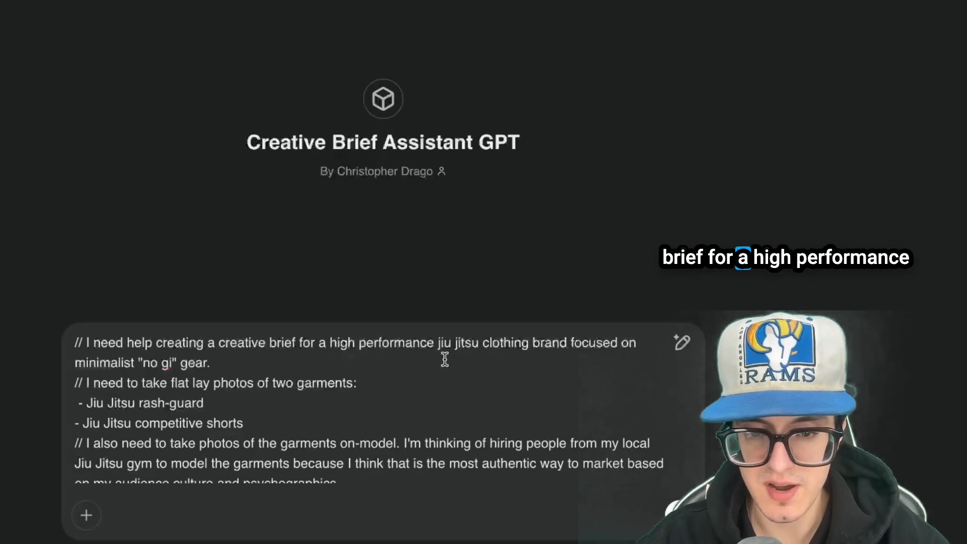
{"action": "scroll", "coordinate": [287, 430], "scroll_direction": "down", "scroll_amount": 2}
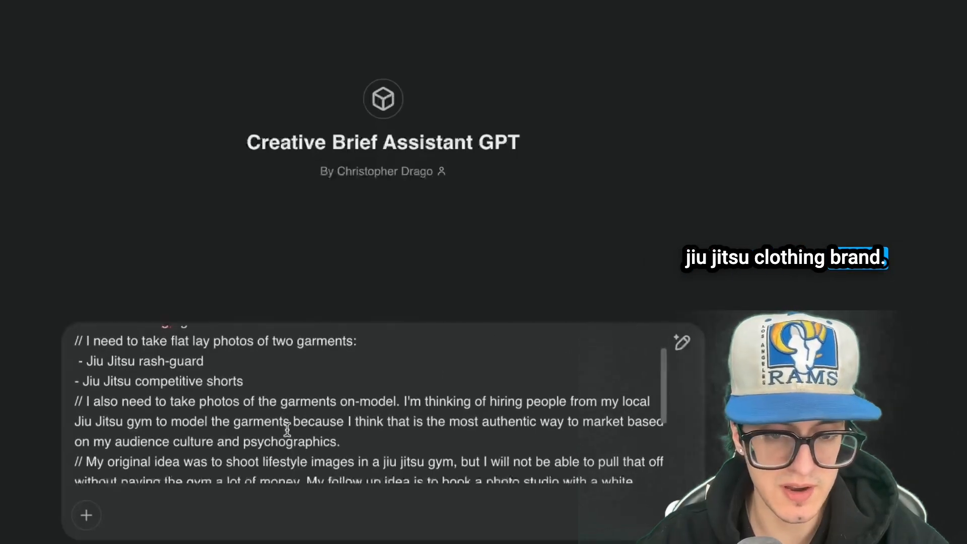
{"action": "scroll", "coordinate": [305, 395], "scroll_direction": "down", "scroll_amount": 3}
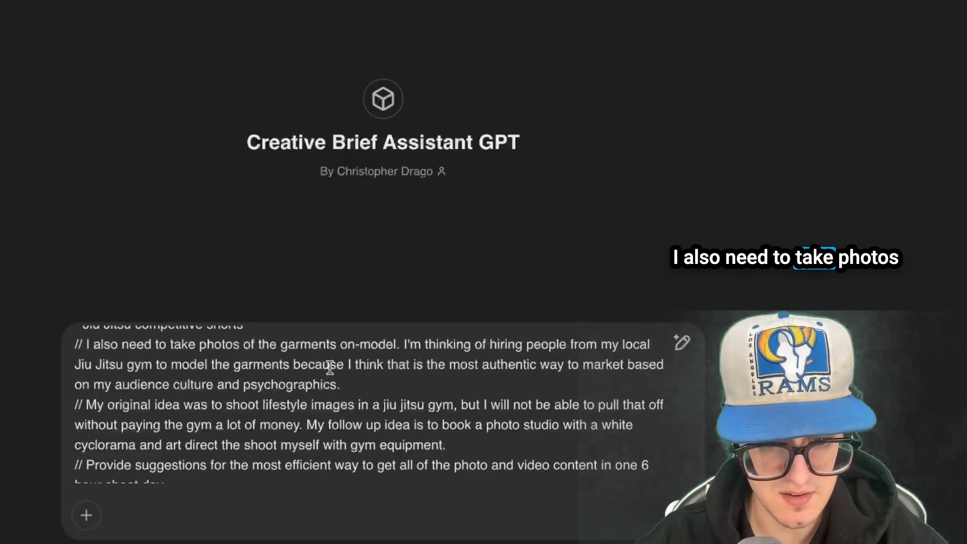
{"action": "scroll", "coordinate": [424, 353], "scroll_direction": "down", "scroll_amount": 1}
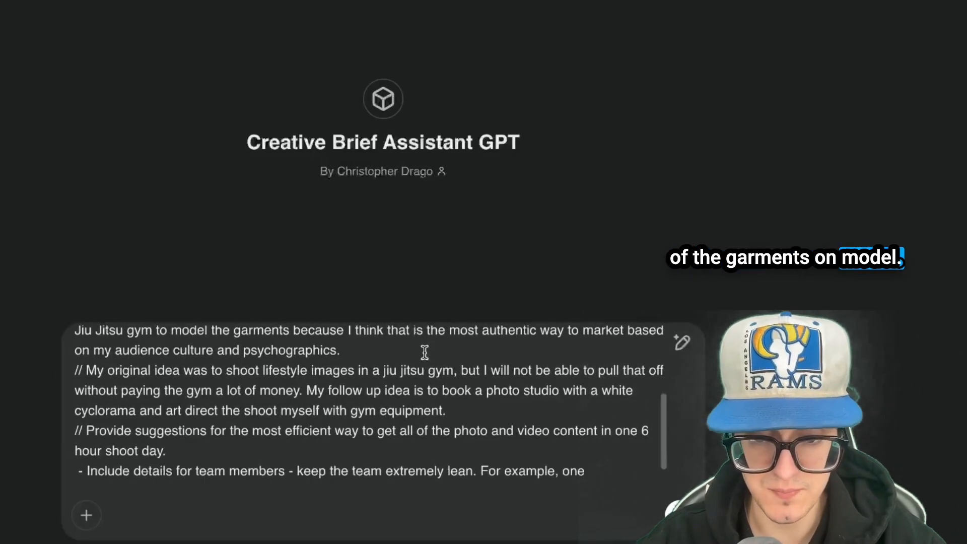
{"action": "scroll", "coordinate": [424, 350], "scroll_direction": "up", "scroll_amount": 1}
{"action": "left_click_drag", "start_coordinate": [424, 347], "coordinate": [578, 369]}
{"action": "left_click", "coordinate": [421, 371]}
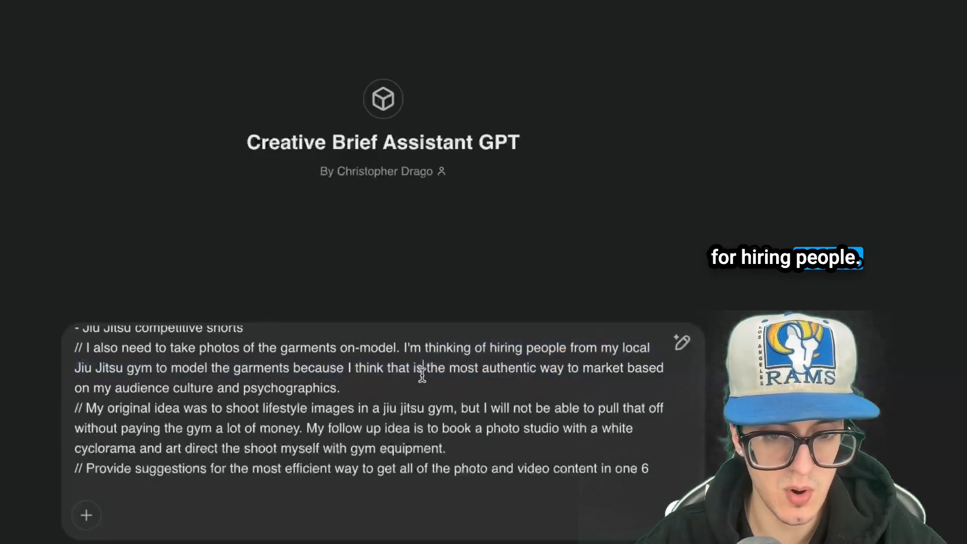
- Proofread the prompt's location lines about the original jiu jitsu gym idea and the white cyclorama studio alternative
{"action": "scroll", "coordinate": [302, 368], "scroll_direction": "down", "scroll_amount": 3}
{"action": "left_click_drag", "start_coordinate": [109, 358], "coordinate": [452, 360]}
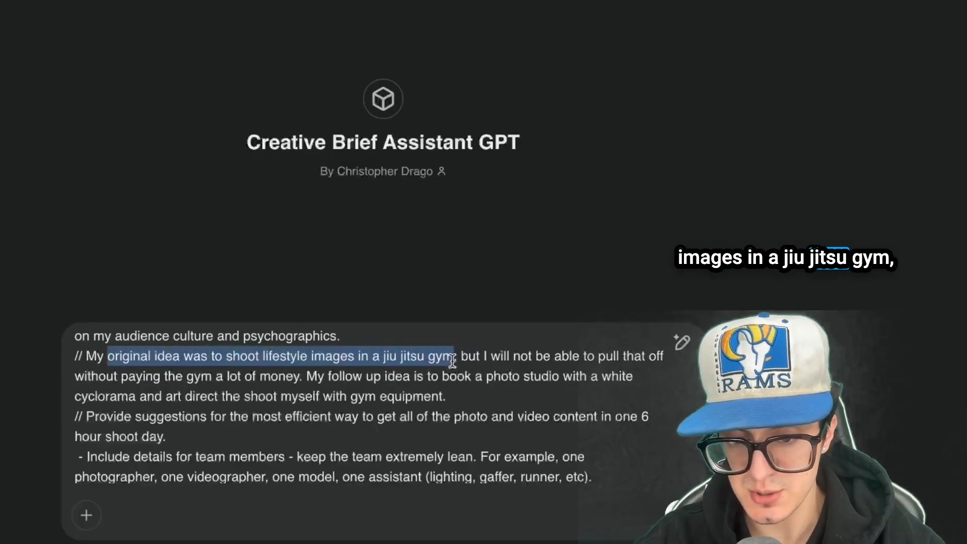
{"action": "left_click", "coordinate": [452, 361]}
{"action": "scroll", "coordinate": [452, 361], "scroll_direction": "down", "scroll_amount": 1}
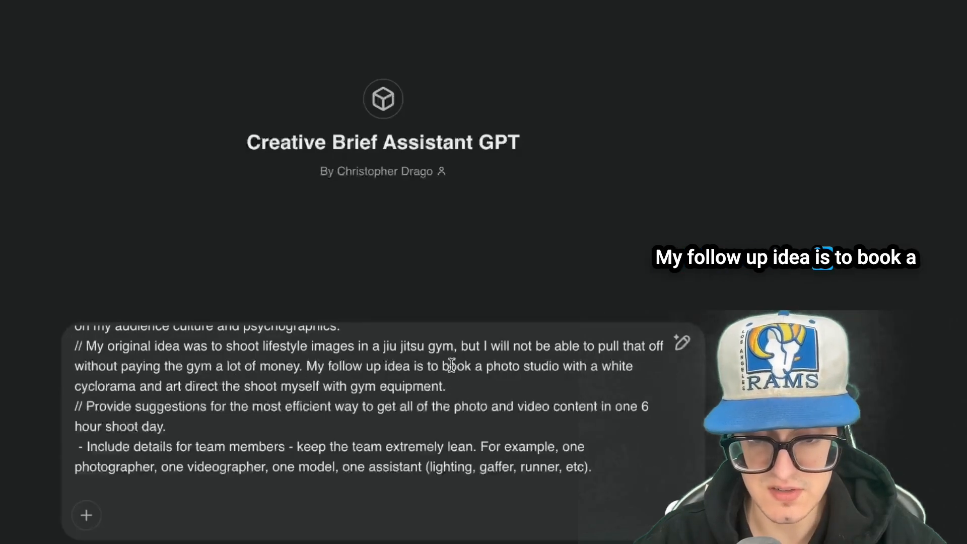
{"action": "left_click_drag", "start_coordinate": [444, 366], "coordinate": [560, 366]}
{"action": "left_click", "coordinate": [123, 404]}
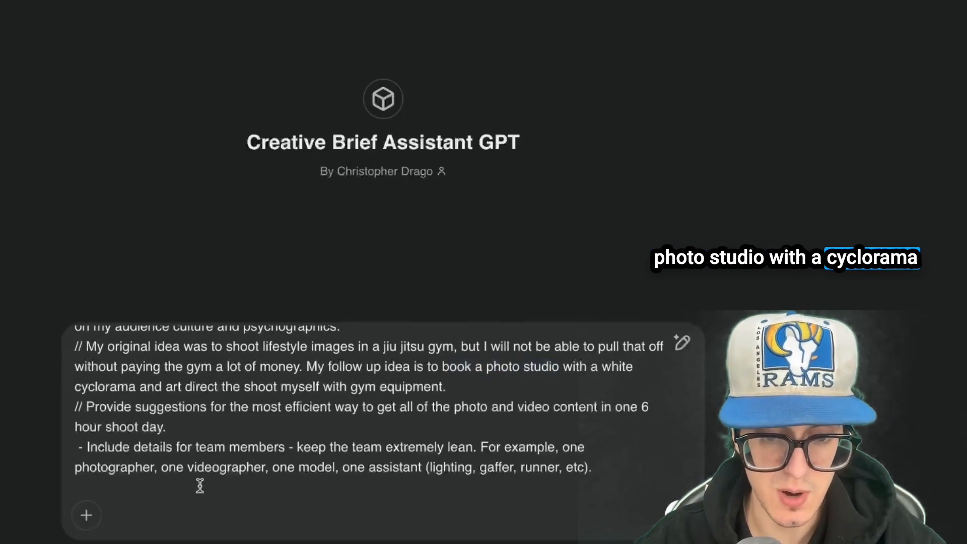
{"action": "left_click", "coordinate": [185, 424]}
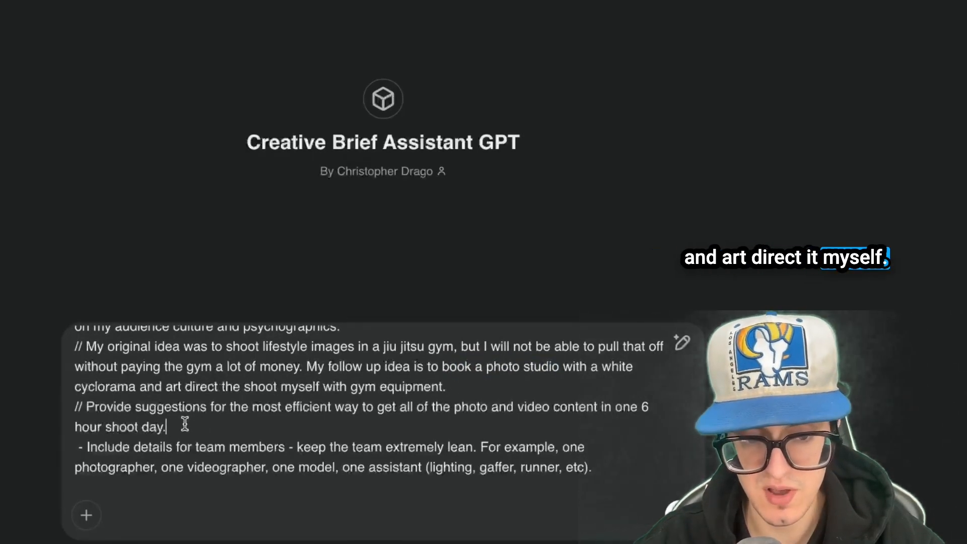
- Check the 6 hour shoot day and lean team lines, and submit the finished prompt
{"action": "left_click_drag", "start_coordinate": [157, 406], "coordinate": [339, 423]}
{"action": "left_click", "coordinate": [338, 426]}
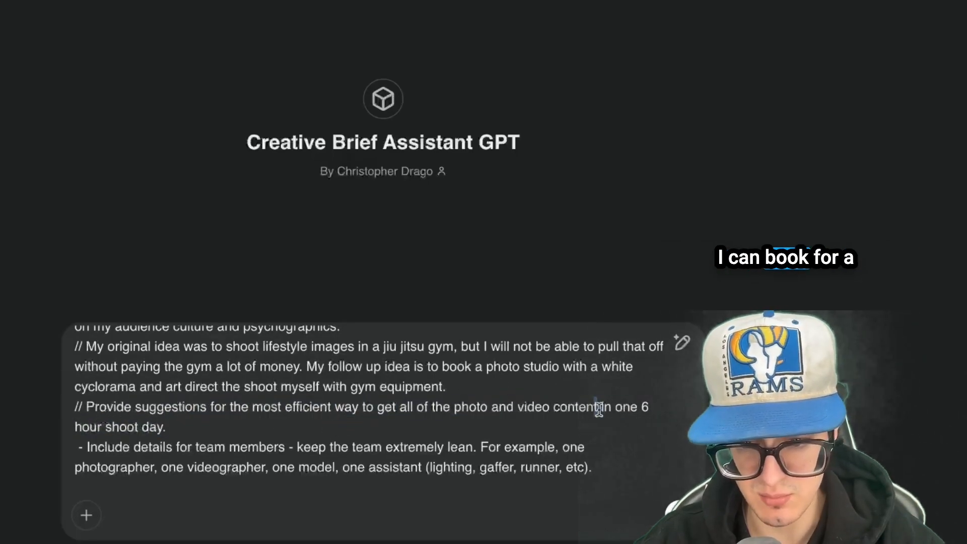
{"action": "left_click", "coordinate": [598, 408], "text": "shift"}
{"action": "left_click", "coordinate": [312, 418]}
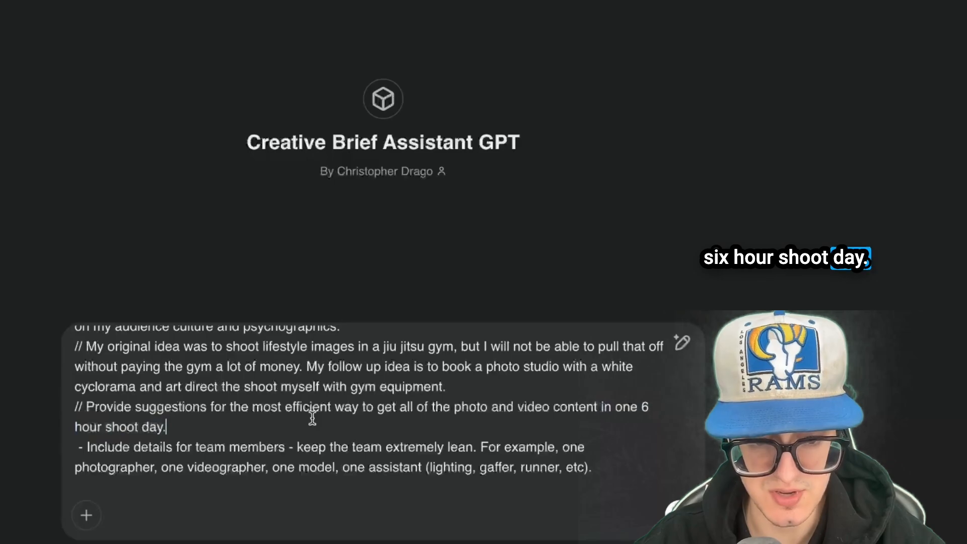
{"action": "left_click_drag", "start_coordinate": [87, 446], "coordinate": [423, 471]}
{"action": "left_click", "coordinate": [470, 469]}
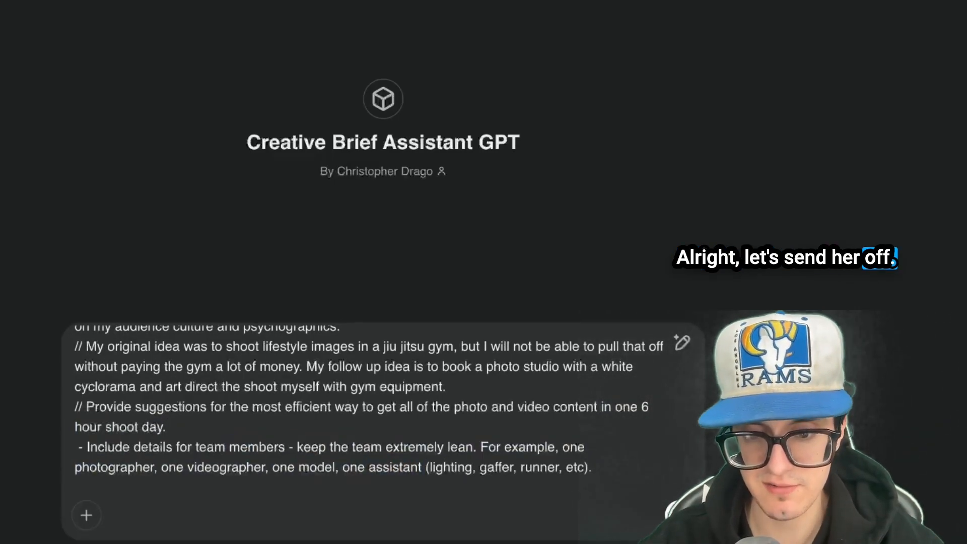
{"action": "key", "text": "Return"}
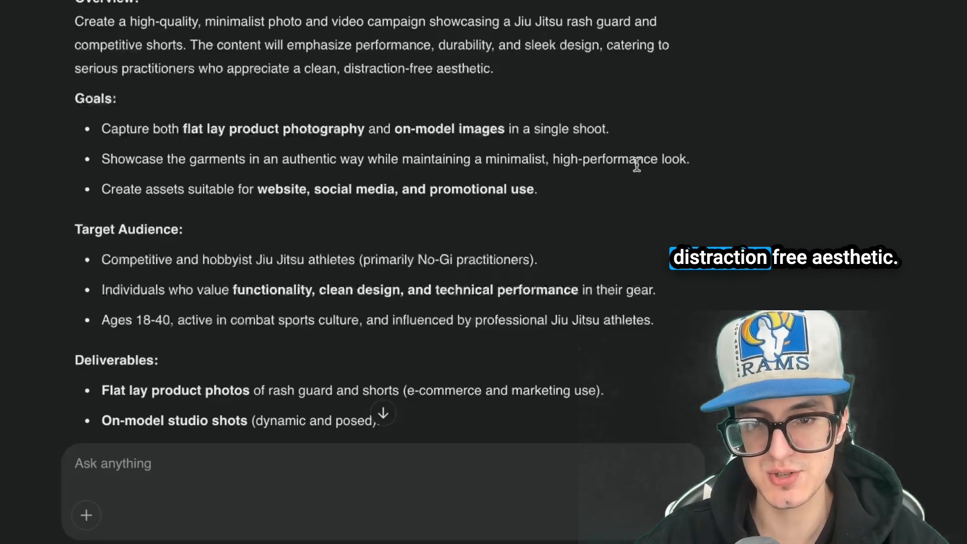
- Read the Goals and Target Audience sections of the generated creative brief
{"action": "scroll", "coordinate": [119, 73], "scroll_direction": "down", "scroll_amount": 2}
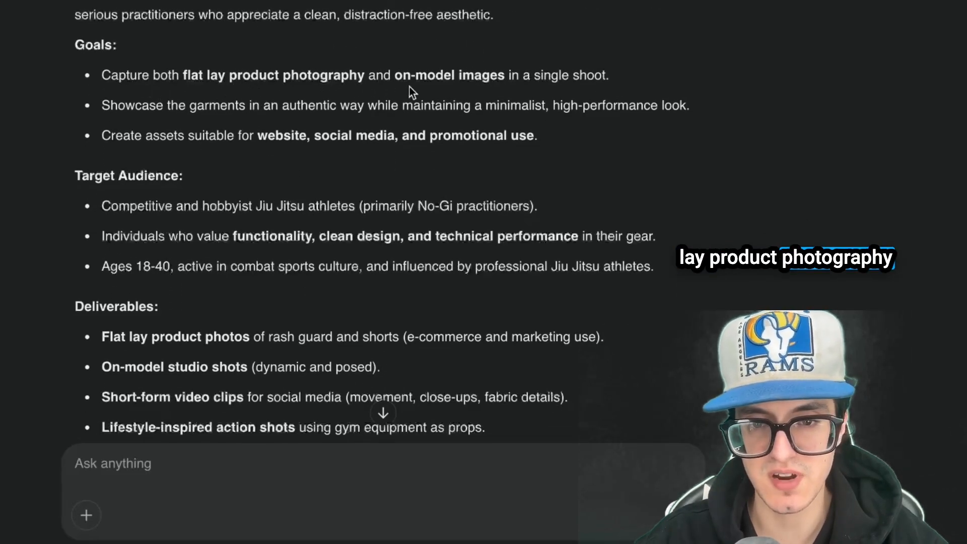
{"action": "scroll", "coordinate": [491, 80], "scroll_direction": "down", "scroll_amount": 1}
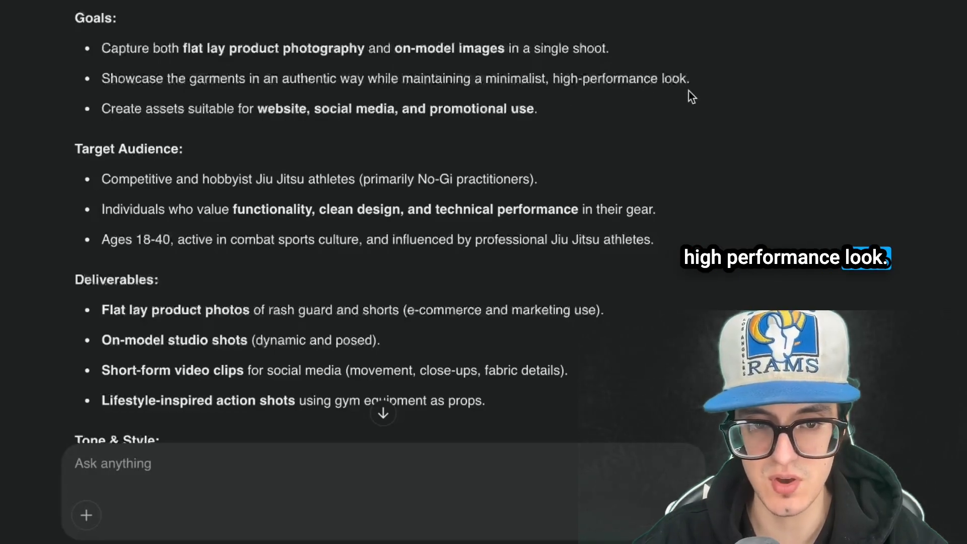
{"action": "scroll", "coordinate": [190, 78], "scroll_direction": "down", "scroll_amount": 1}
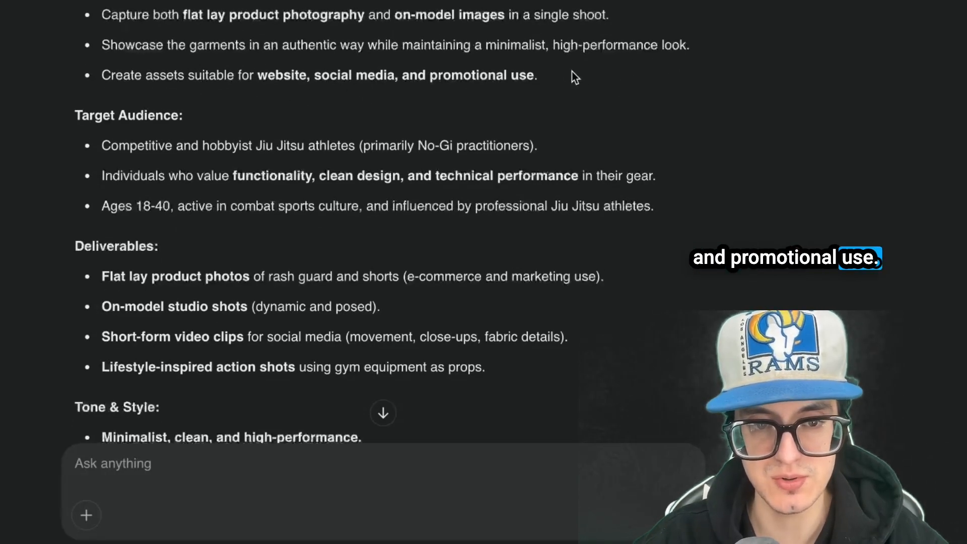
{"action": "scroll", "coordinate": [572, 71], "scroll_direction": "down", "scroll_amount": 2}
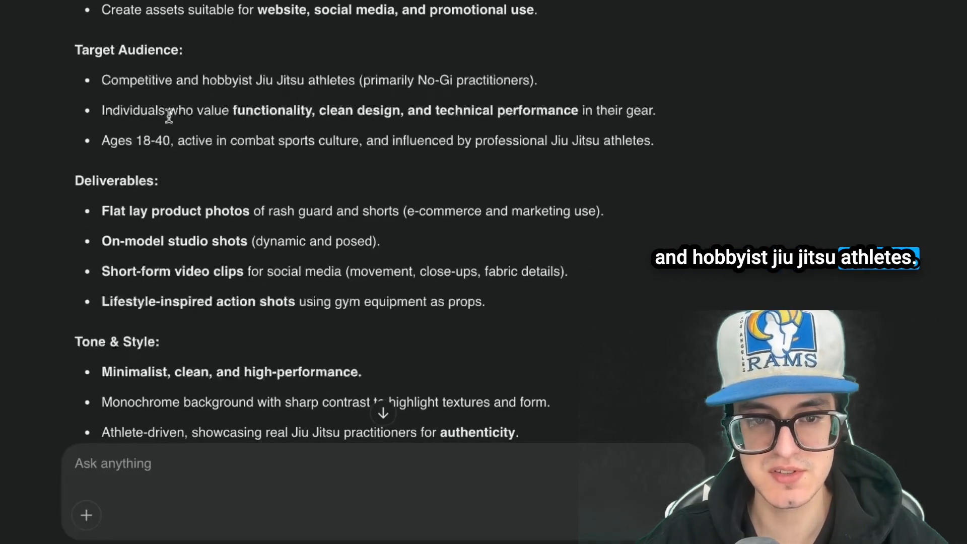
{"action": "scroll", "coordinate": [240, 110], "scroll_direction": "down", "scroll_amount": 1}
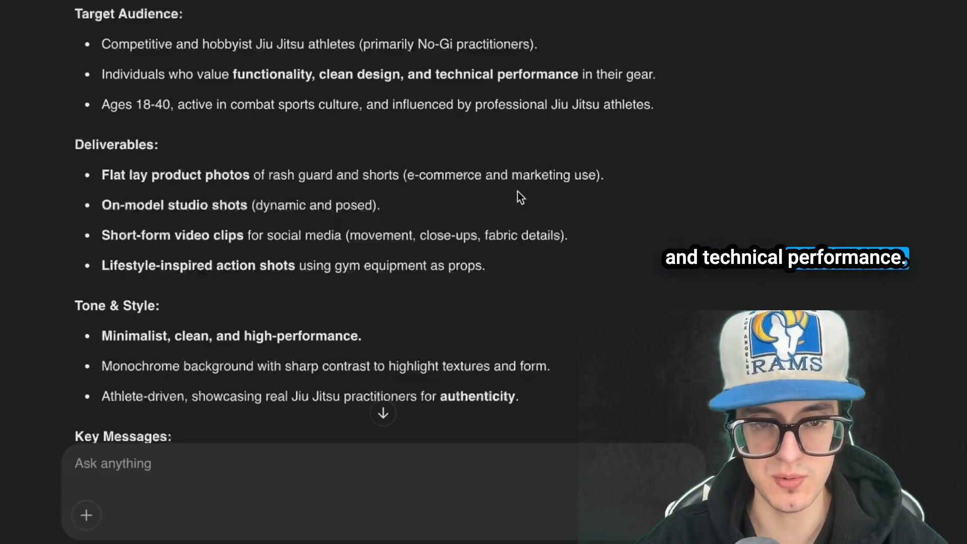
{"action": "scroll", "coordinate": [518, 191], "scroll_direction": "down", "scroll_amount": 1}
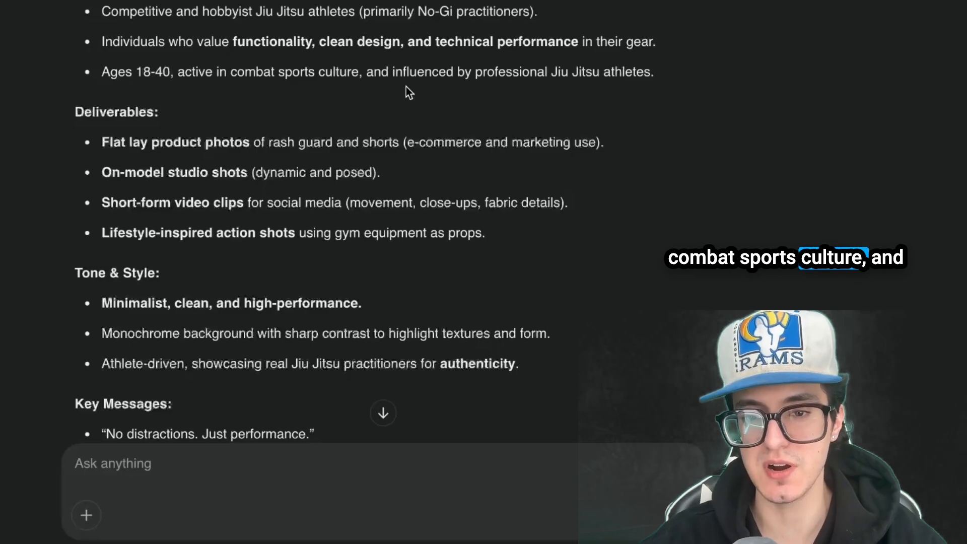
{"action": "scroll", "coordinate": [405, 91], "scroll_direction": "down", "scroll_amount": 3}
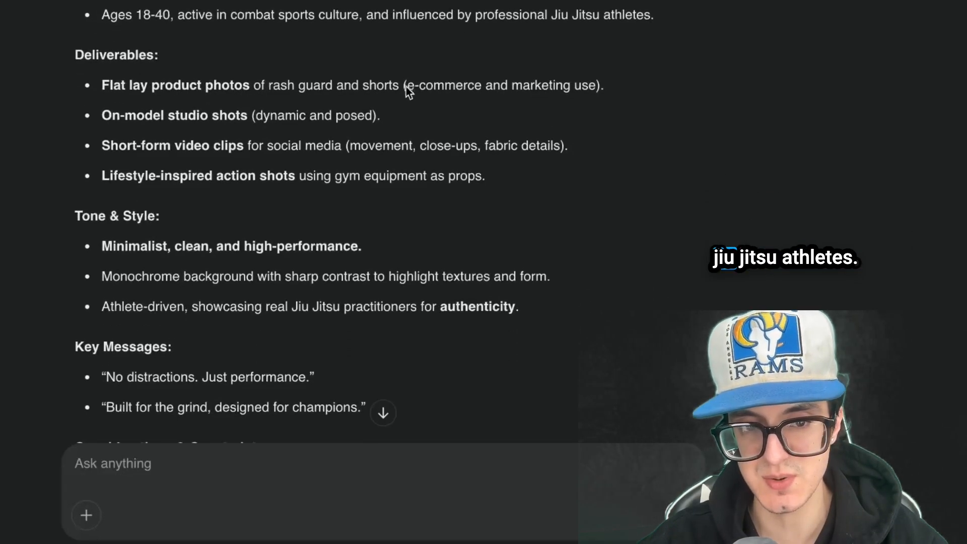
- Examine the Deliverables section of the brief, covering flat lay photos, on-model studio shots, short-form video clips and action shots
{"action": "left_click_drag", "start_coordinate": [72, 30], "coordinate": [158, 29]}
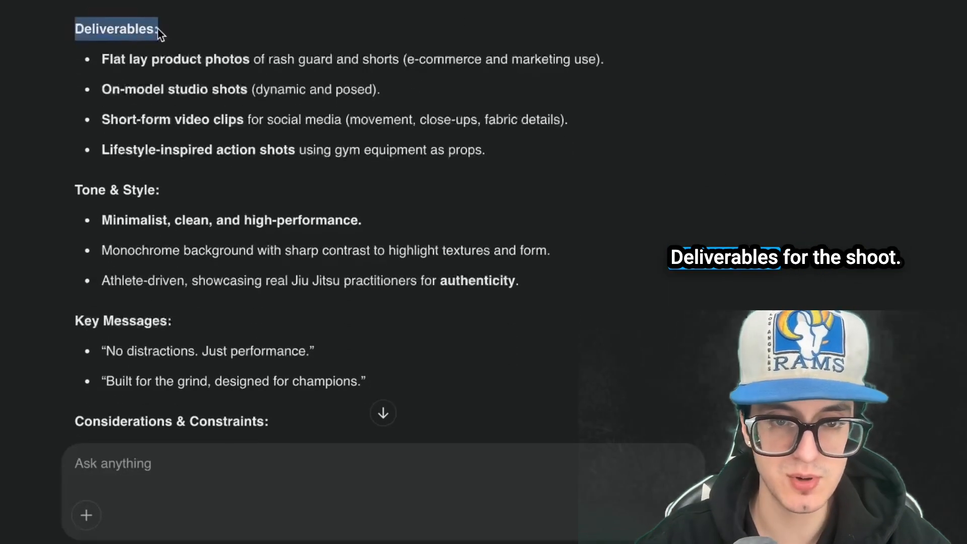
{"action": "left_click", "coordinate": [185, 31]}
{"action": "scroll", "coordinate": [186, 31], "scroll_direction": "down", "scroll_amount": 1}
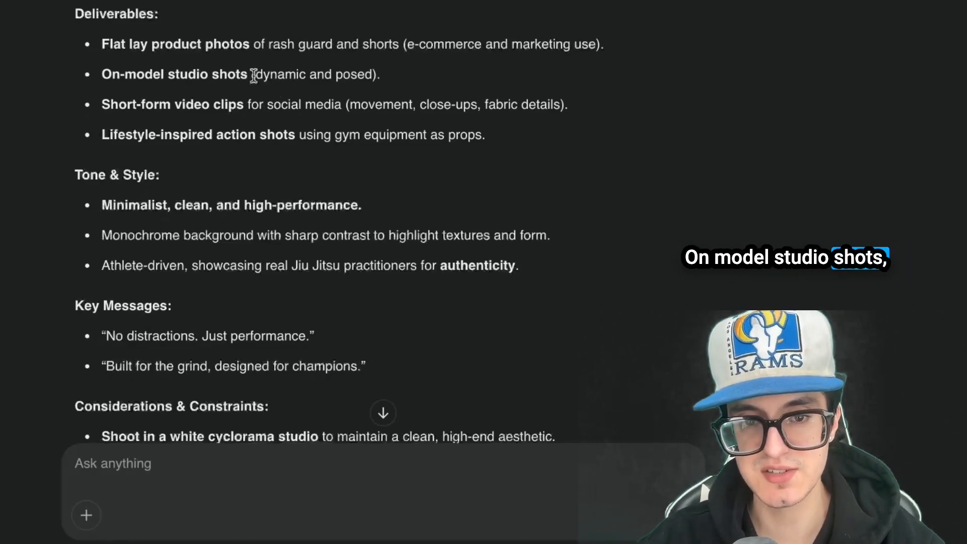
{"action": "left_click_drag", "start_coordinate": [253, 76], "coordinate": [101, 74]}
{"action": "left_click", "coordinate": [401, 74]}
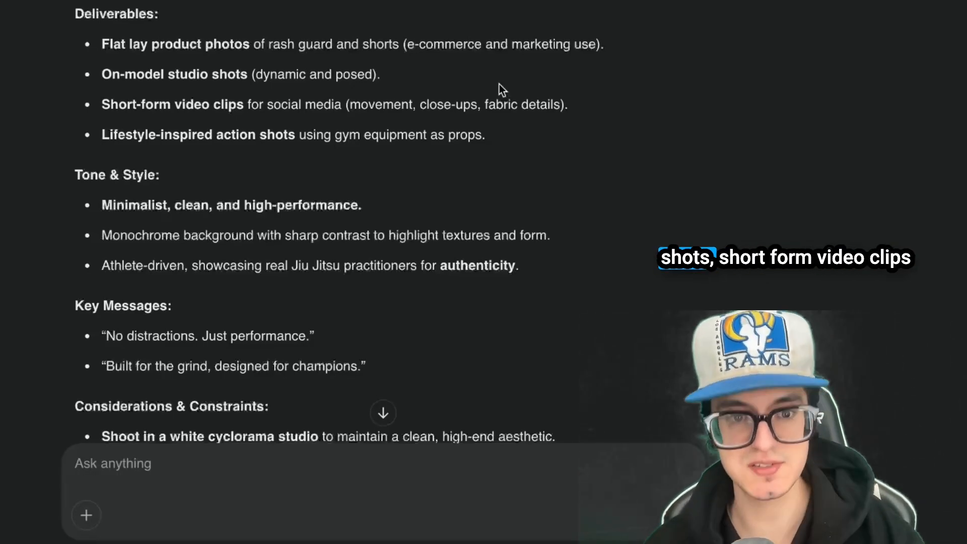
{"action": "scroll", "coordinate": [499, 84], "scroll_direction": "down", "scroll_amount": 1}
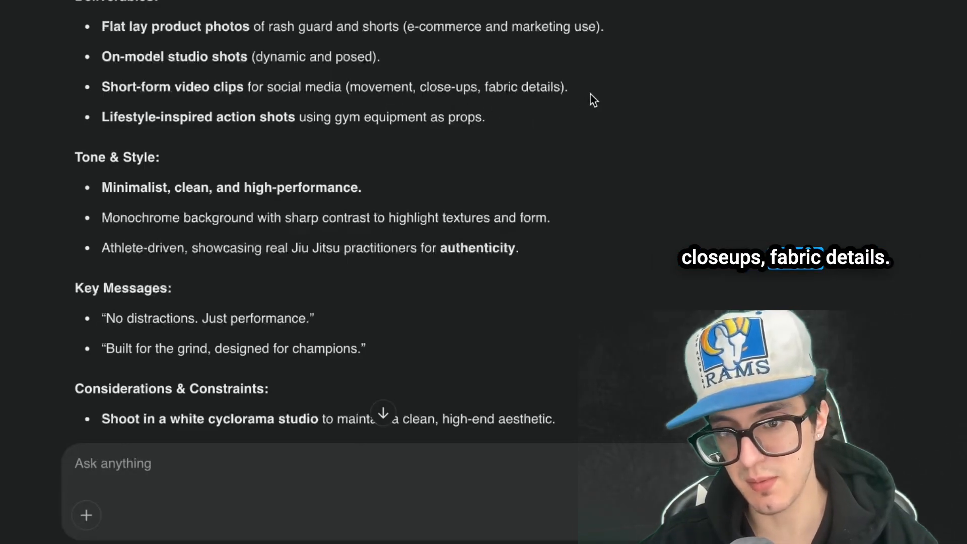
{"action": "scroll", "coordinate": [590, 92], "scroll_direction": "up", "scroll_amount": 1}
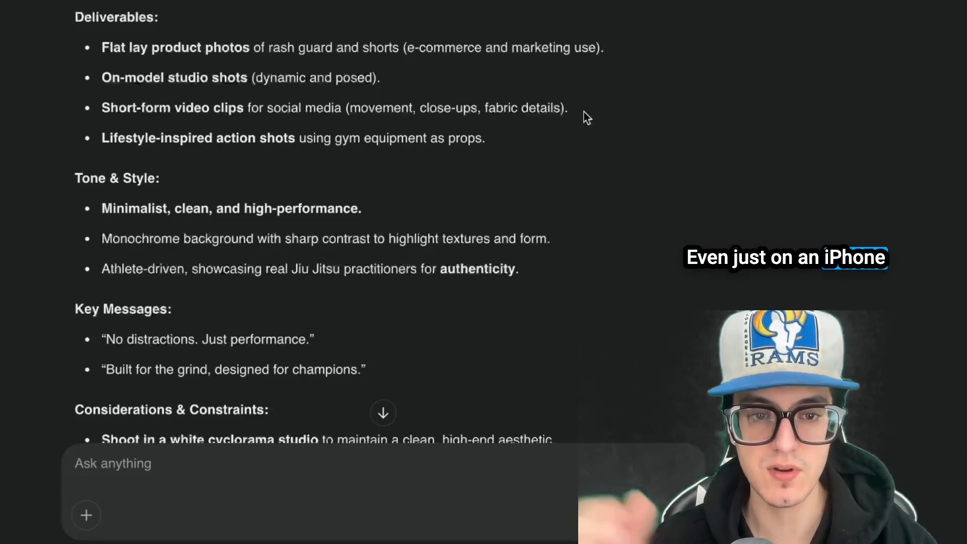
{"action": "scroll", "coordinate": [384, 121], "scroll_direction": "down", "scroll_amount": 1}
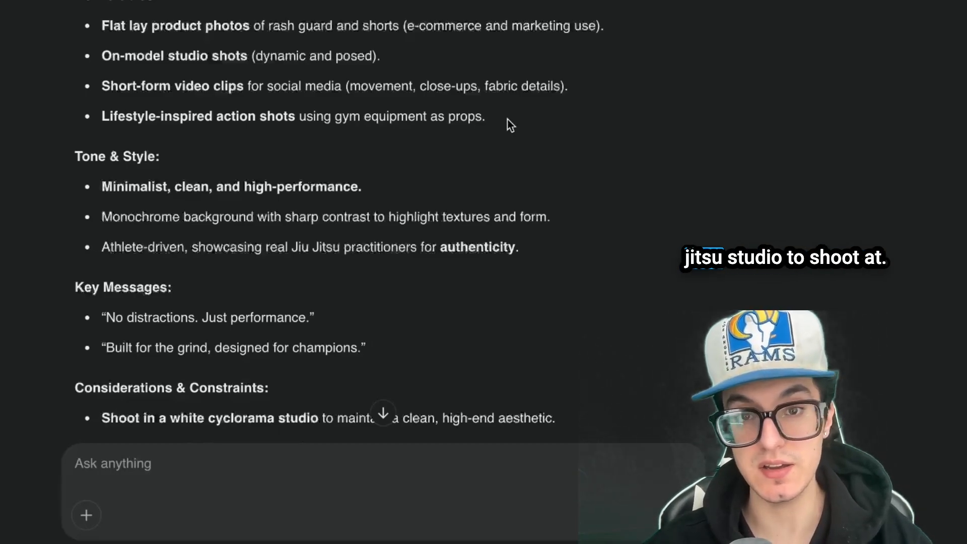
- Review the Tone & Style section of the brief, including the point on showcasing real Jiu Jitsu practitioners for authenticity
{"action": "scroll", "coordinate": [622, 144], "scroll_direction": "down", "scroll_amount": 3}
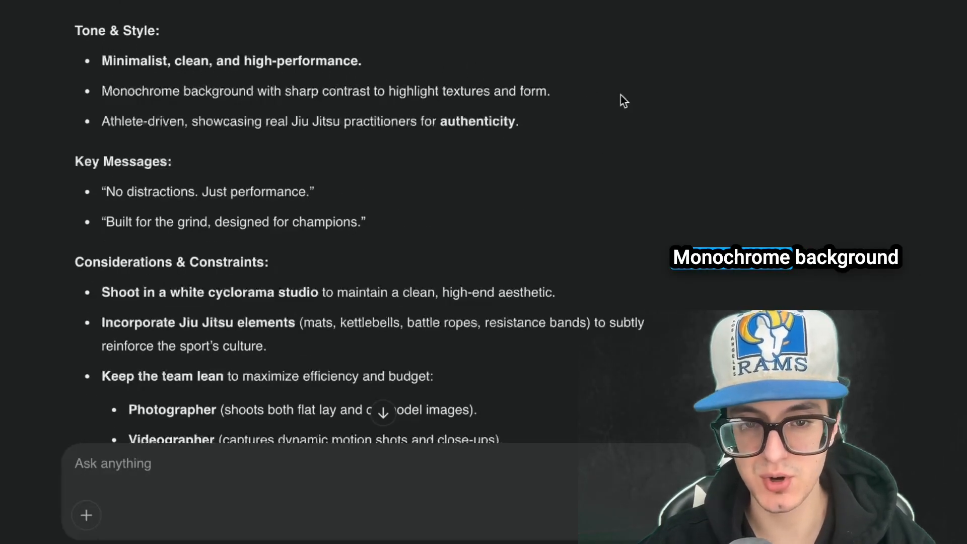
{"action": "scroll", "coordinate": [621, 94], "scroll_direction": "down", "scroll_amount": 1}
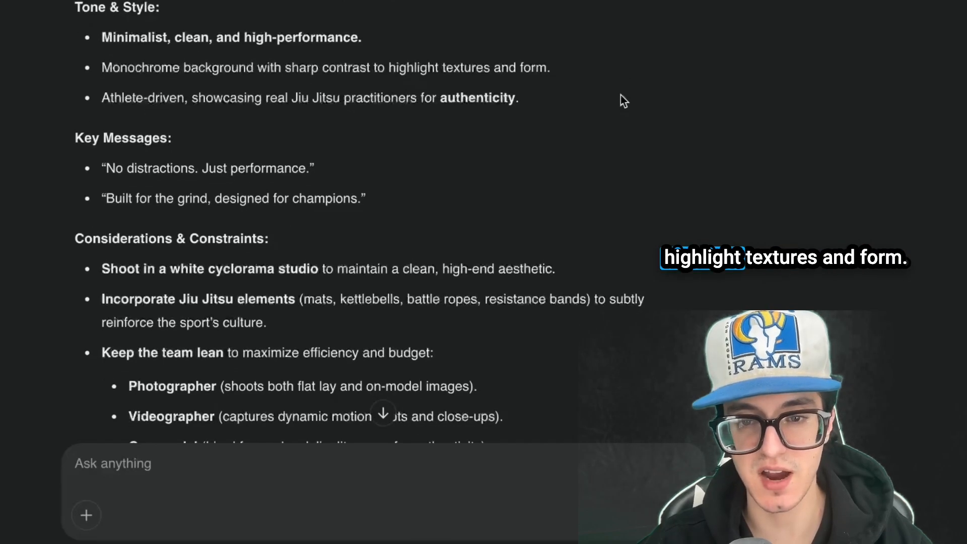
{"action": "scroll", "coordinate": [556, 96], "scroll_direction": "down", "scroll_amount": 1}
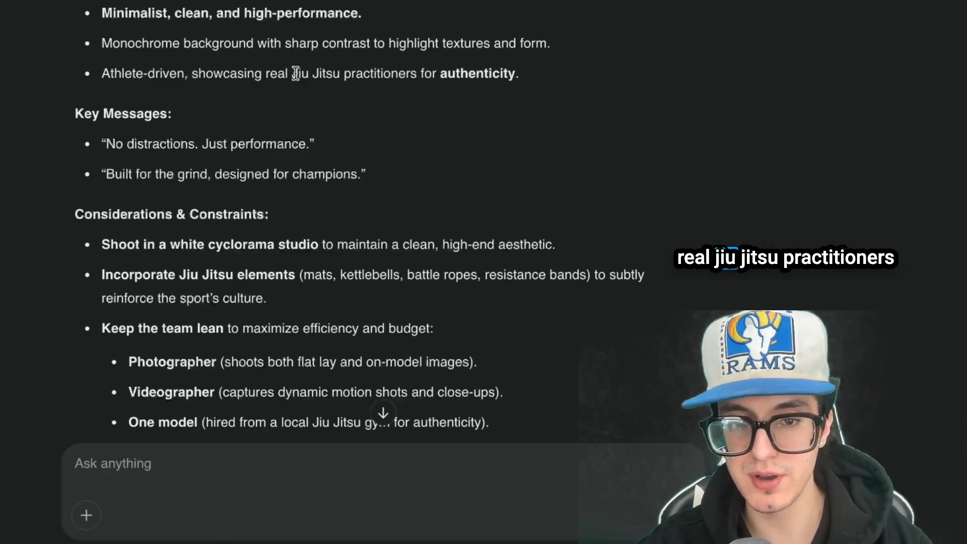
{"action": "left_click_drag", "start_coordinate": [441, 76], "coordinate": [537, 77]}
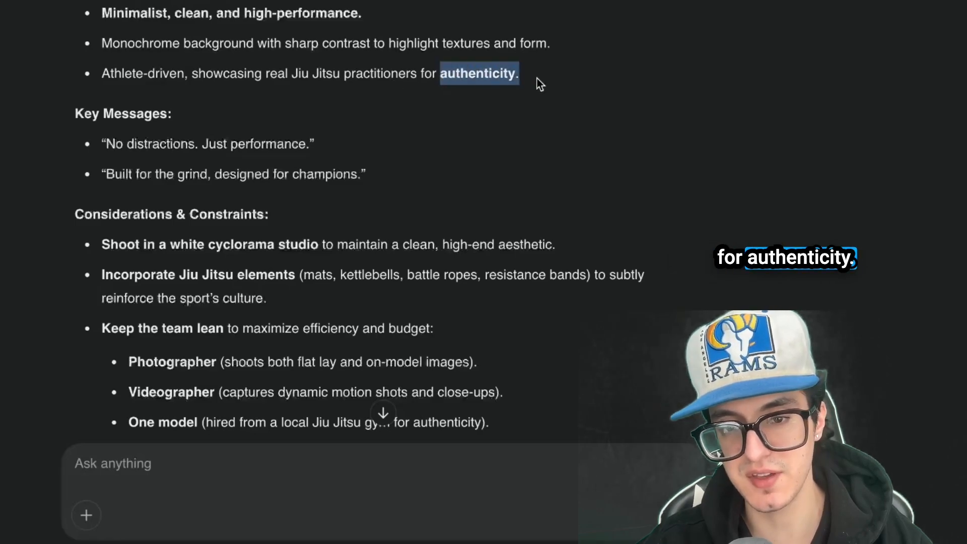
{"action": "left_click", "coordinate": [537, 78]}
{"action": "scroll", "coordinate": [535, 89], "scroll_direction": "up", "scroll_amount": 1}
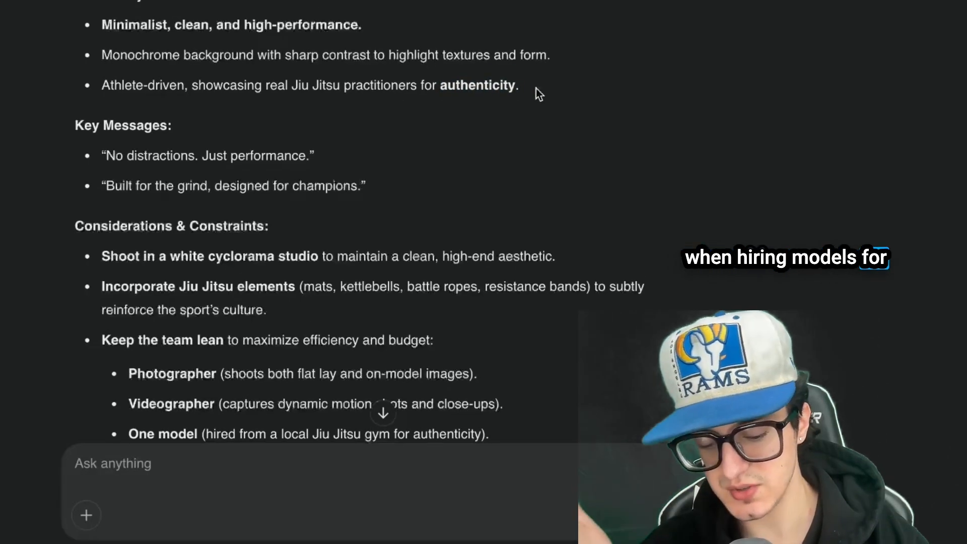